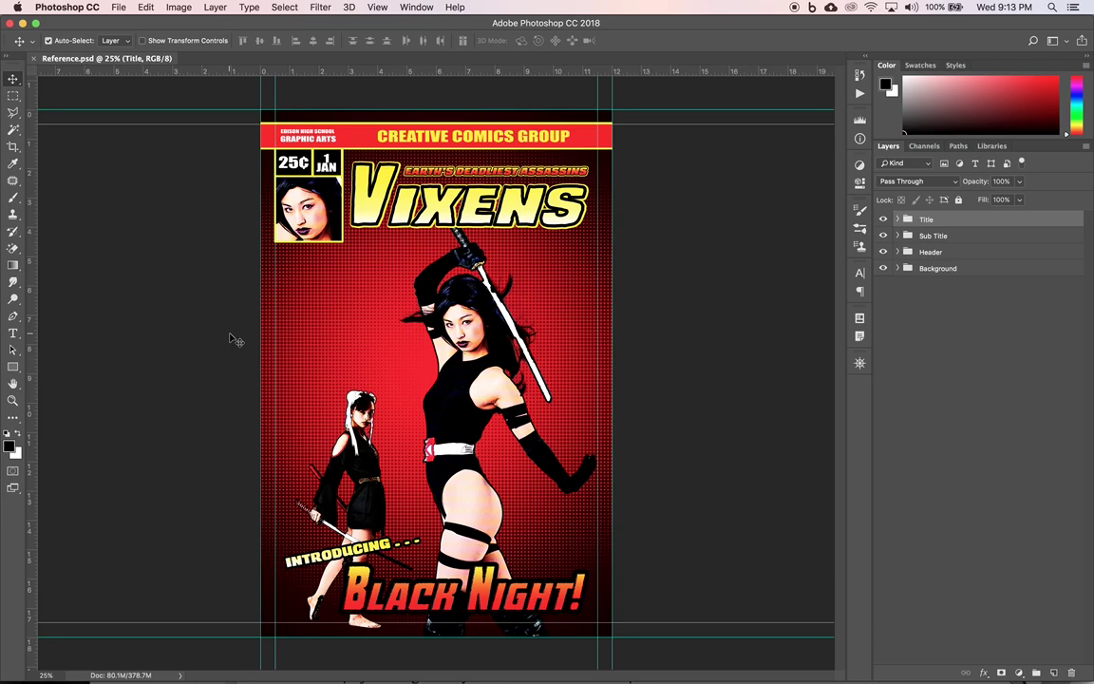
- With Reference.psd open, start a new document using Cmd+N
key("super+n")
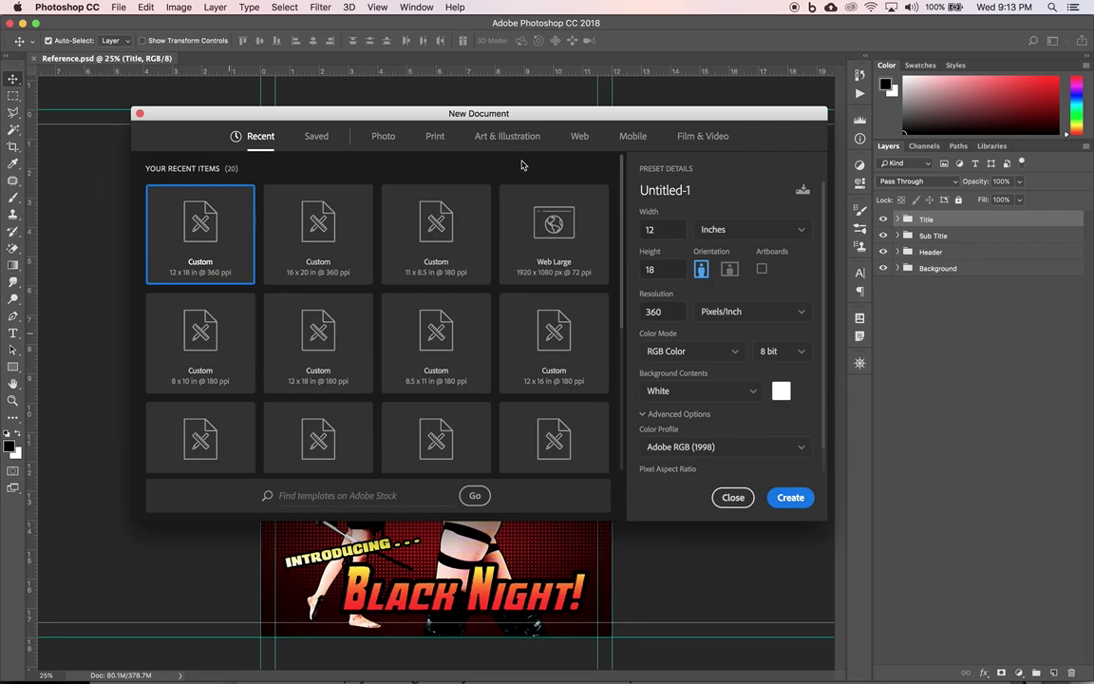
- Use the Art & Illustration presets in inches with width 12 and height 18
left_click(507, 136)
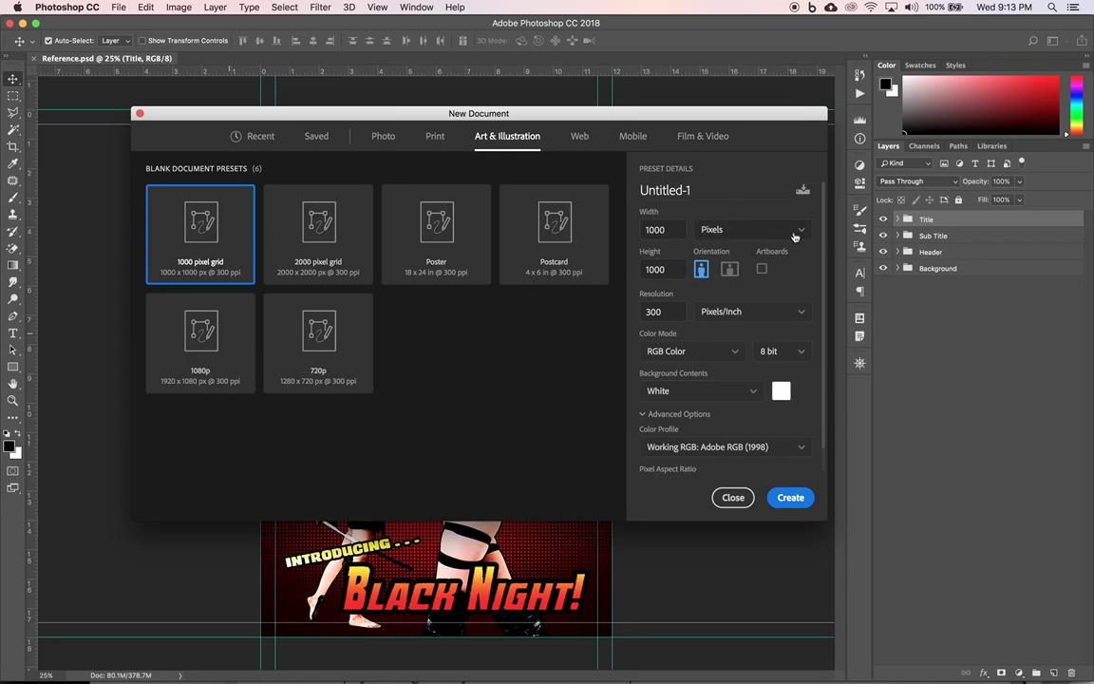
left_click(734, 228)
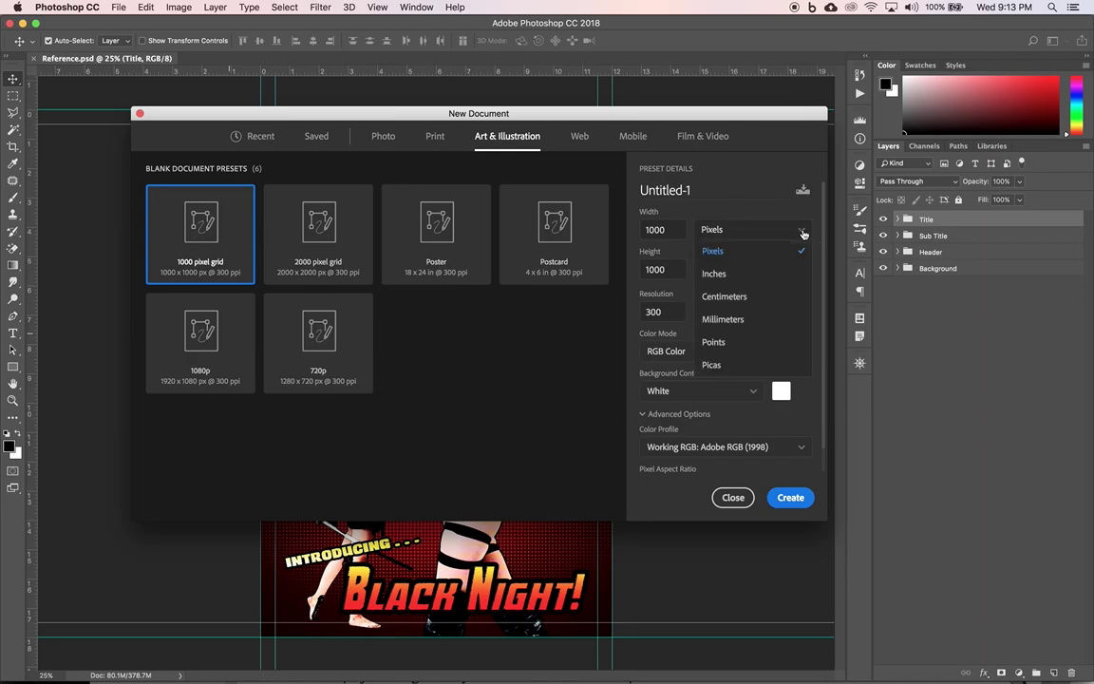
left_click(714, 273)
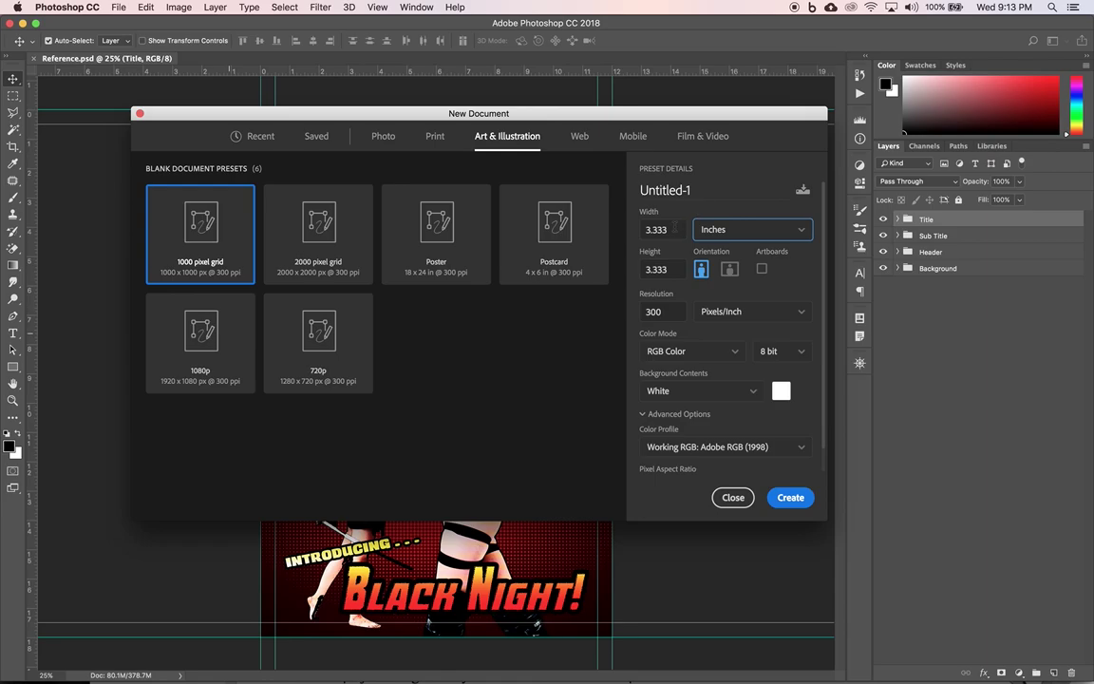
left_click(665, 230)
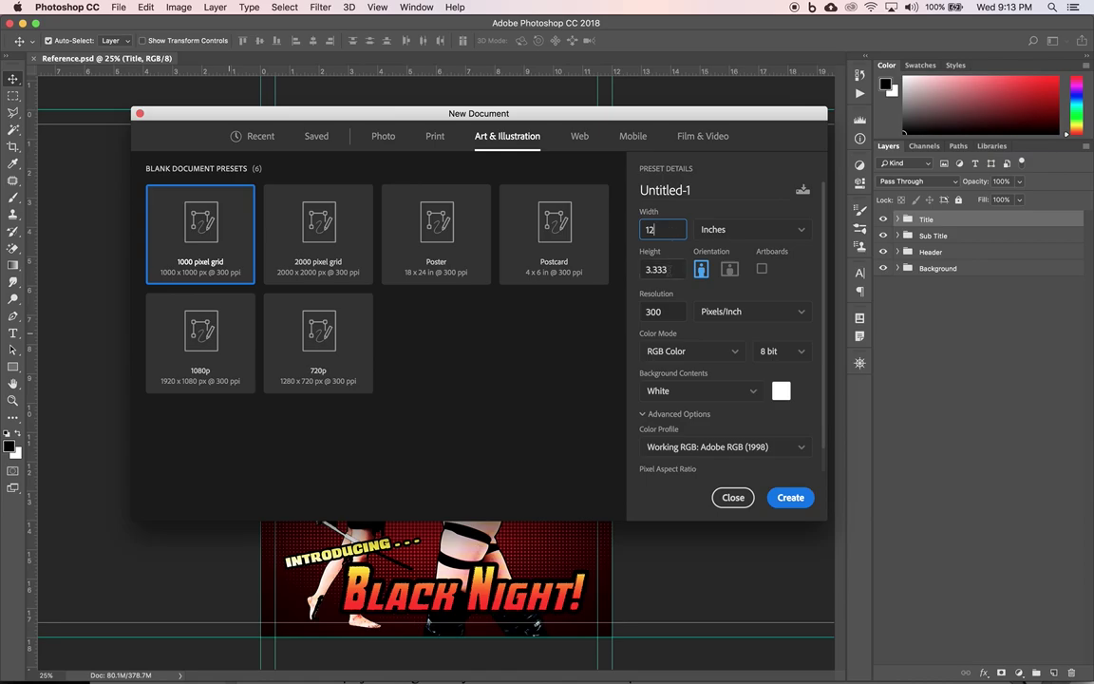
type("12")
key("Tab")
type("18")
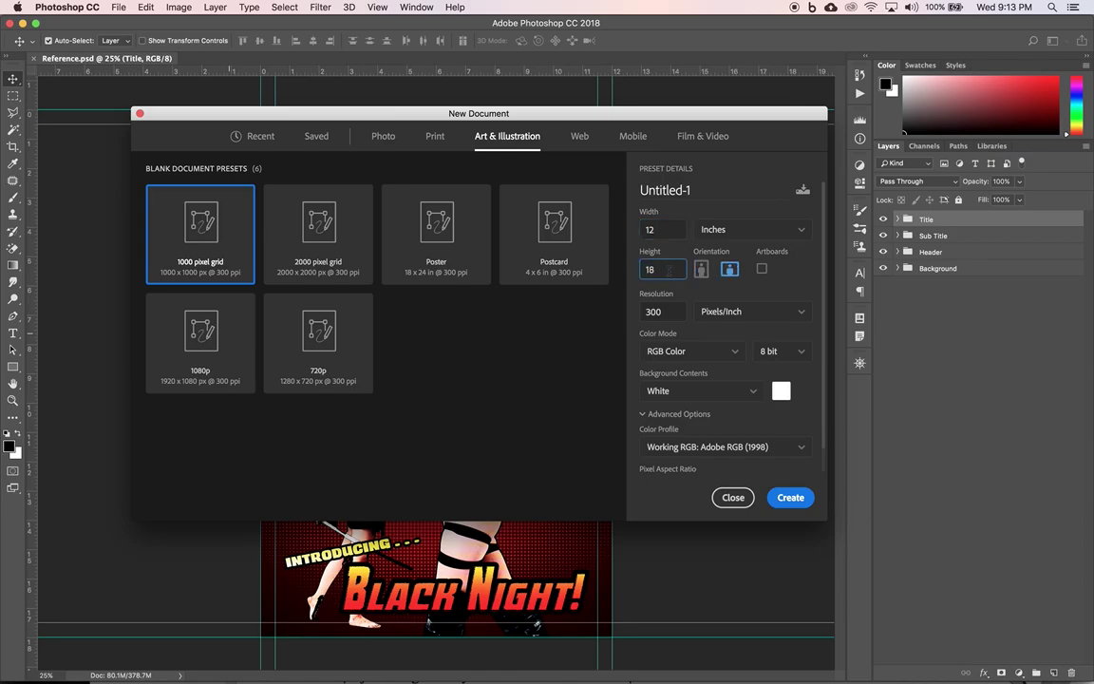
key("Tab")
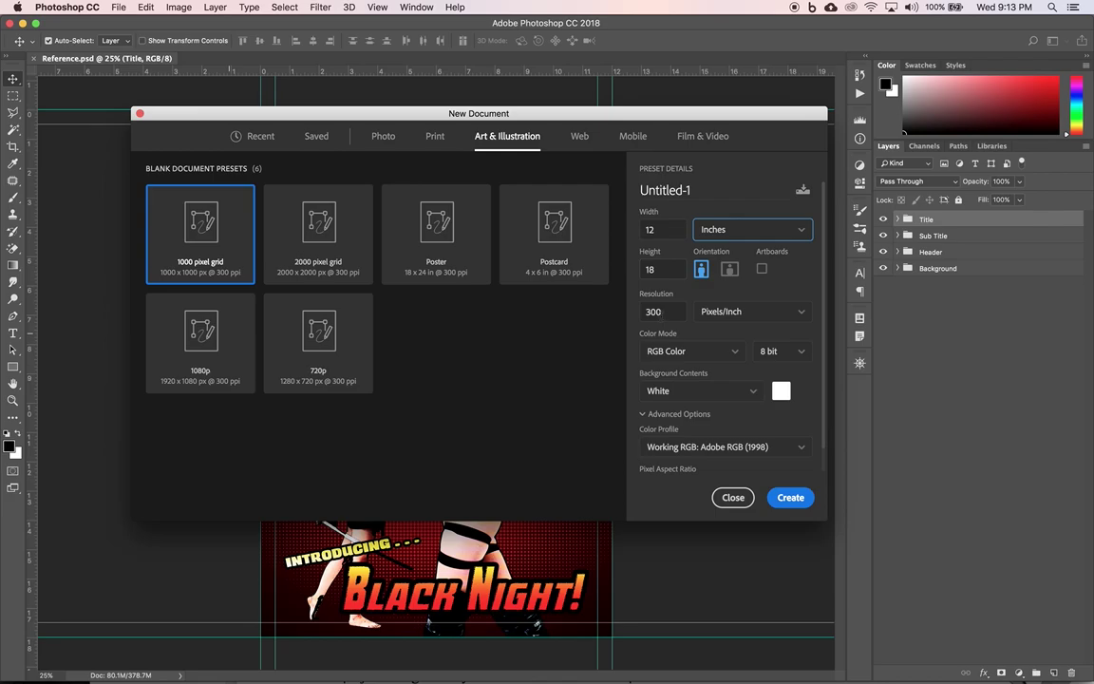
key("Tab")
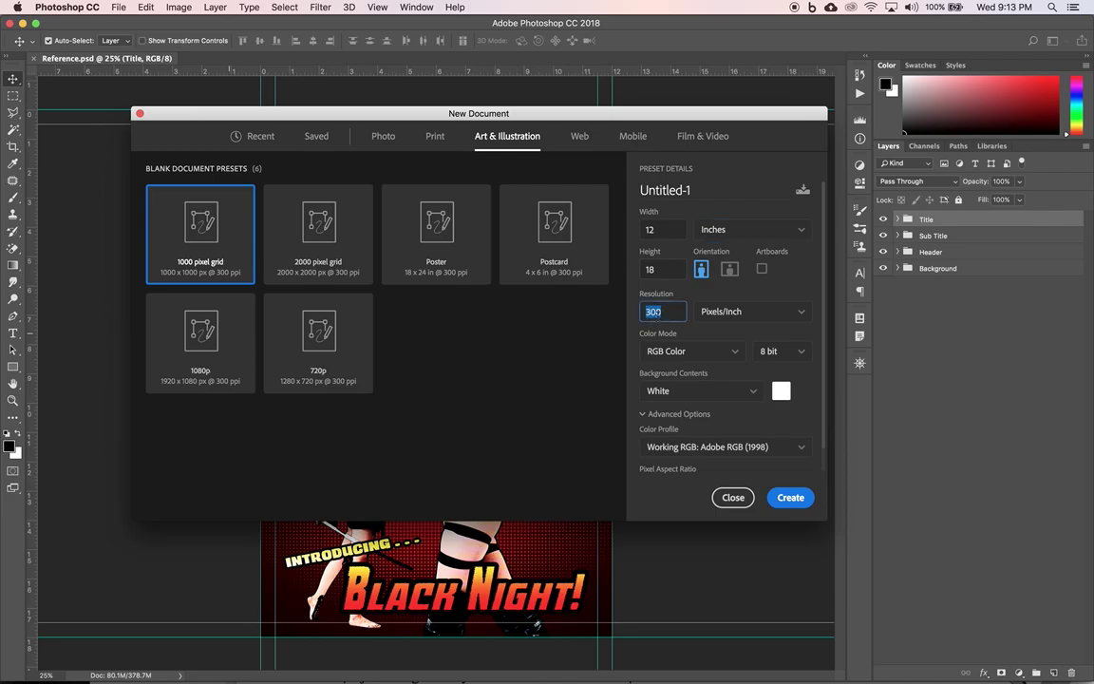
- Set 360 ppi and Adobe RGB (1998), name it 'p1_hayesr_comicBookCover', and create it
type("360")
left_click(693, 448)
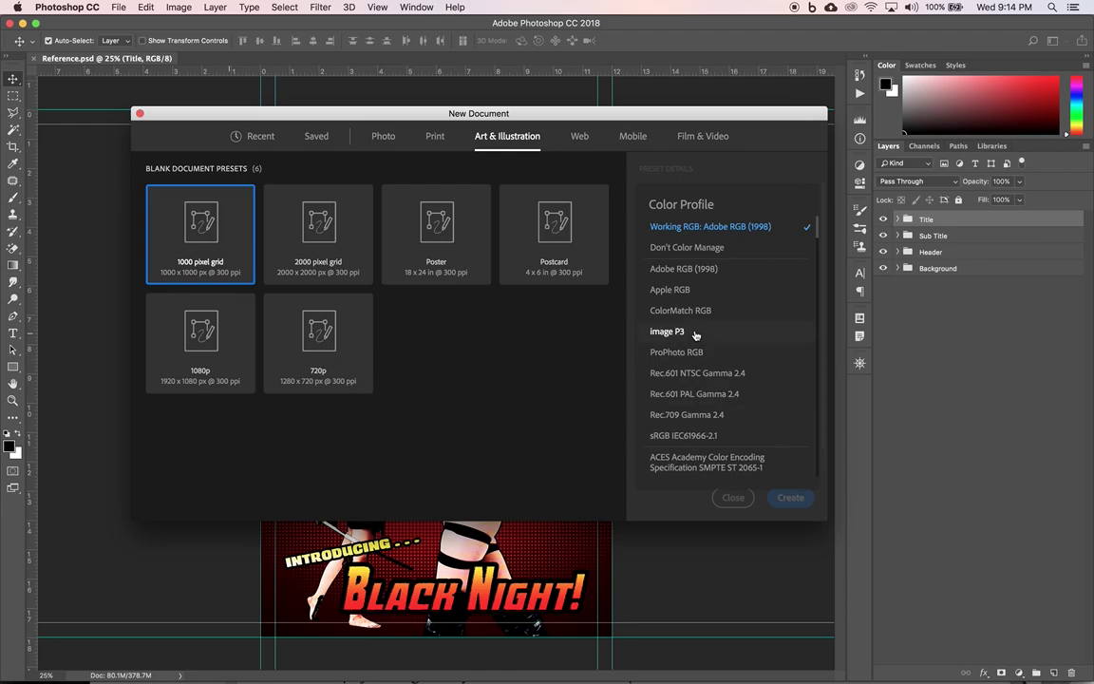
left_click(684, 270)
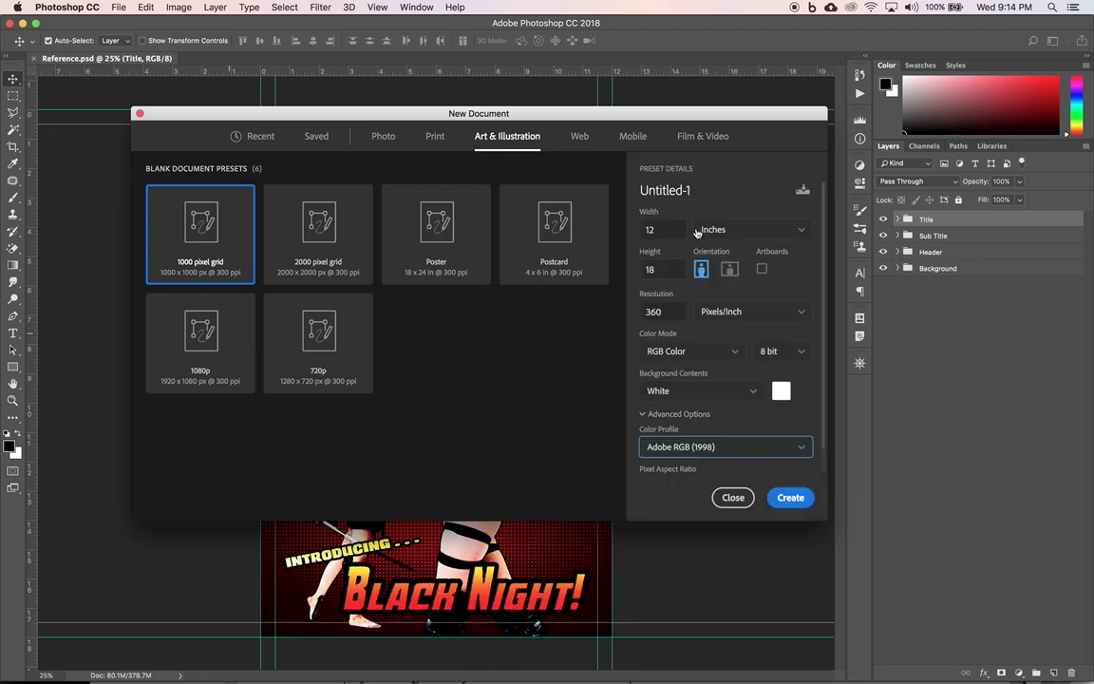
triple_click(668, 190)
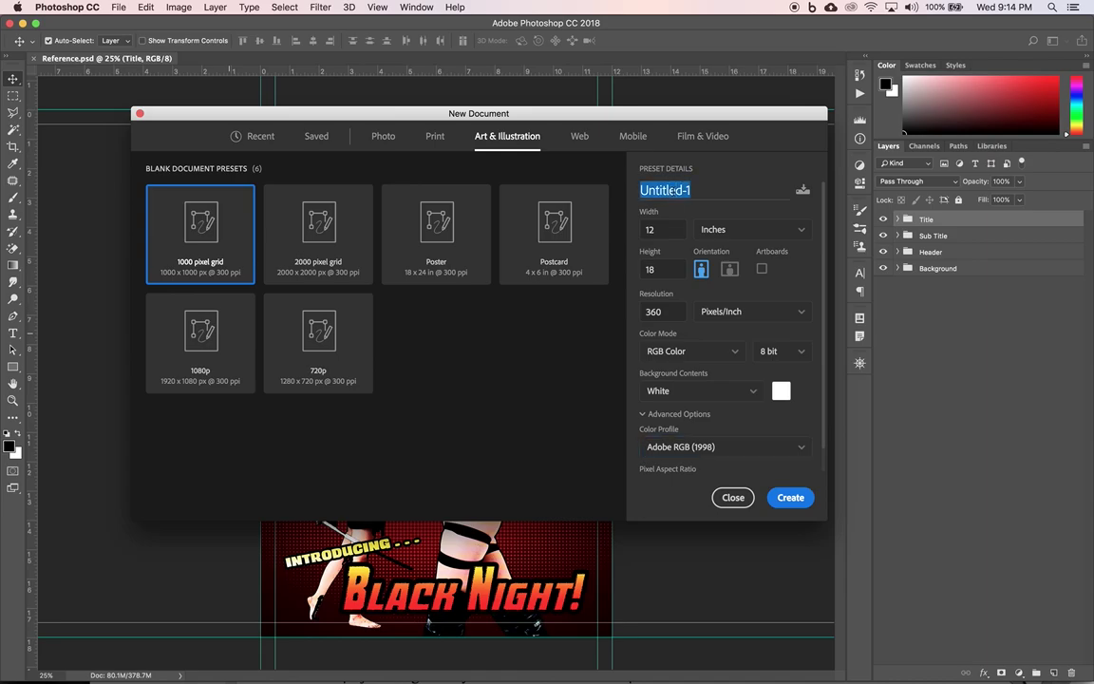
type("p1")
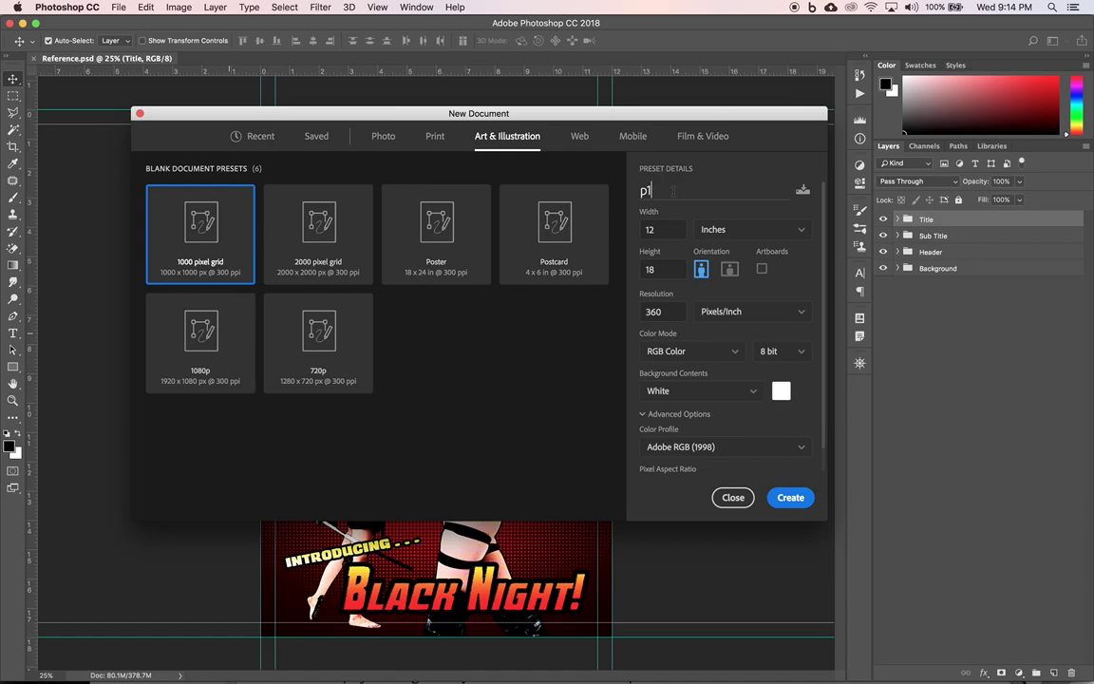
type("_hayesr_comicBoo")
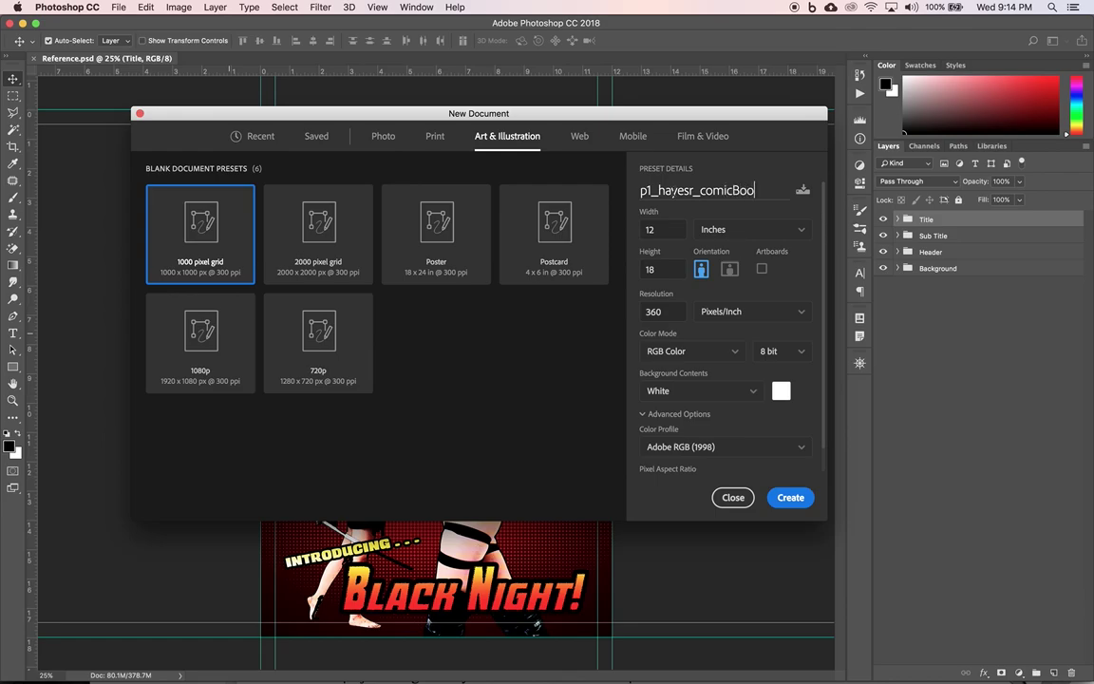
type("kCover")
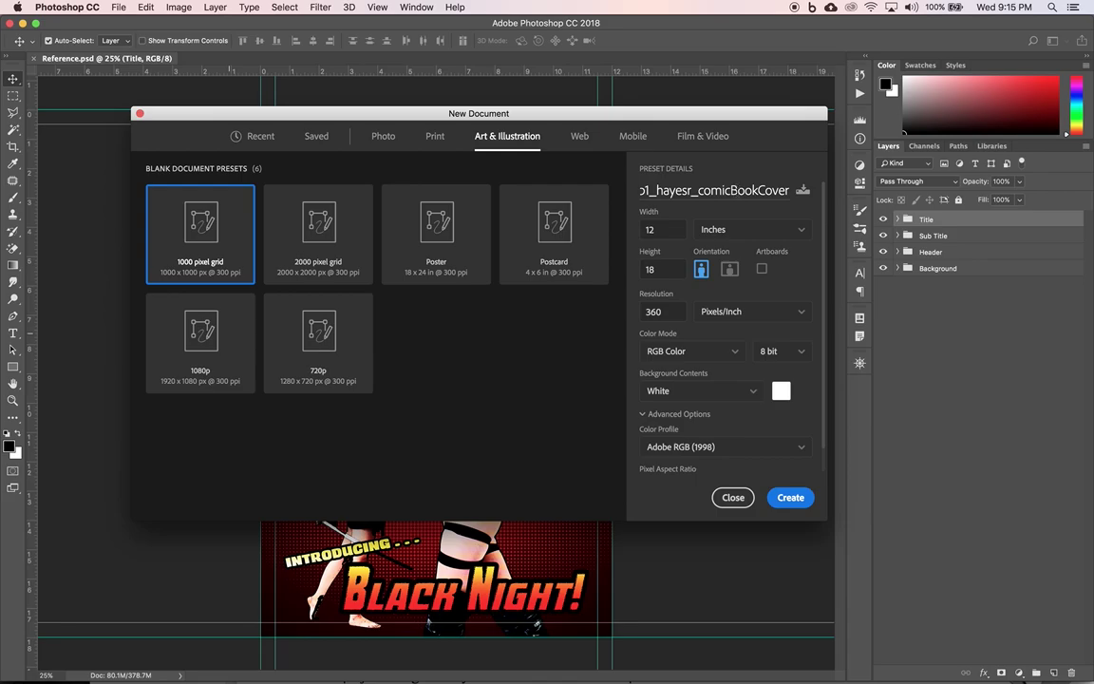
left_click(793, 500)
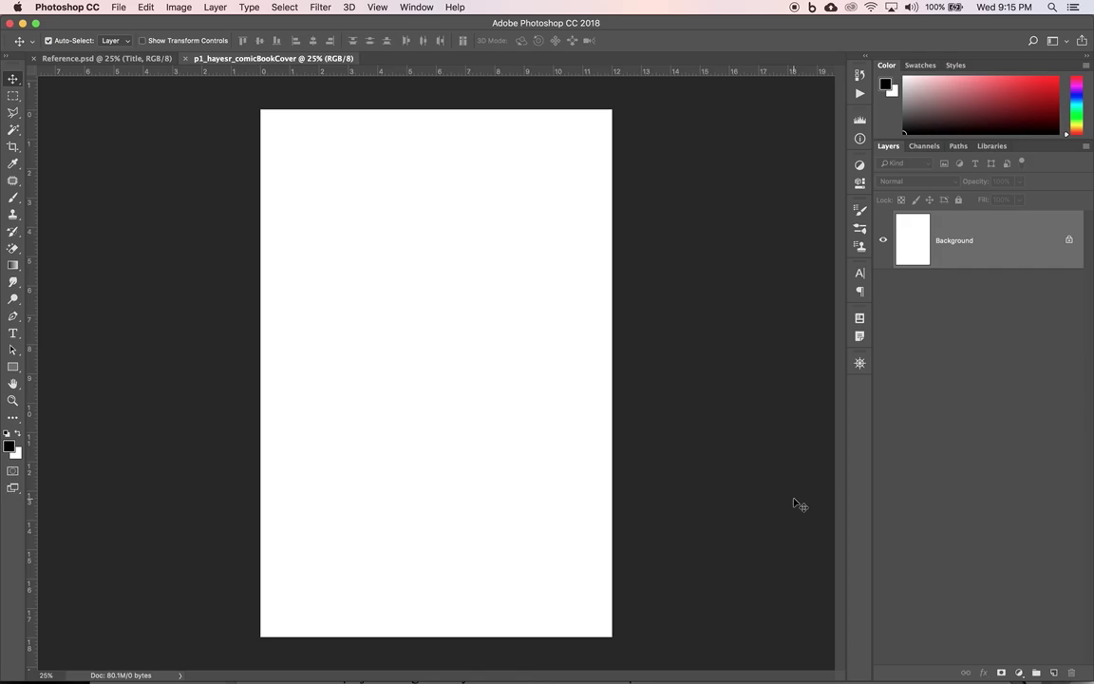
- Start a New Guide Layout with 0.25 in margins on all four sides
left_click(378, 7)
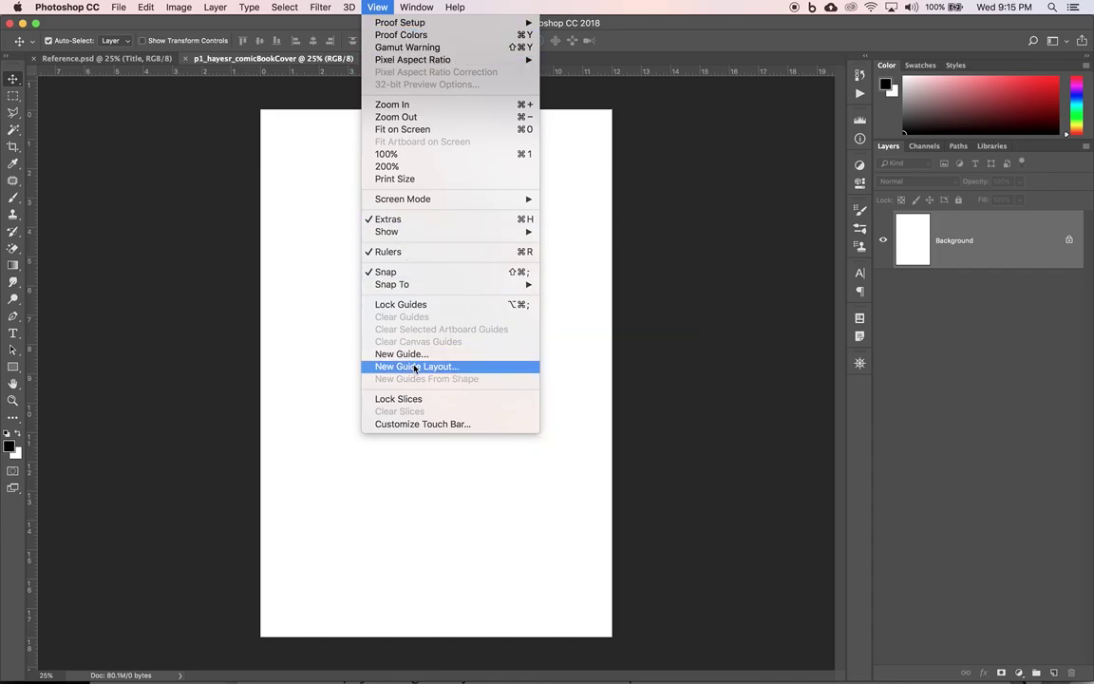
left_click(415, 367)
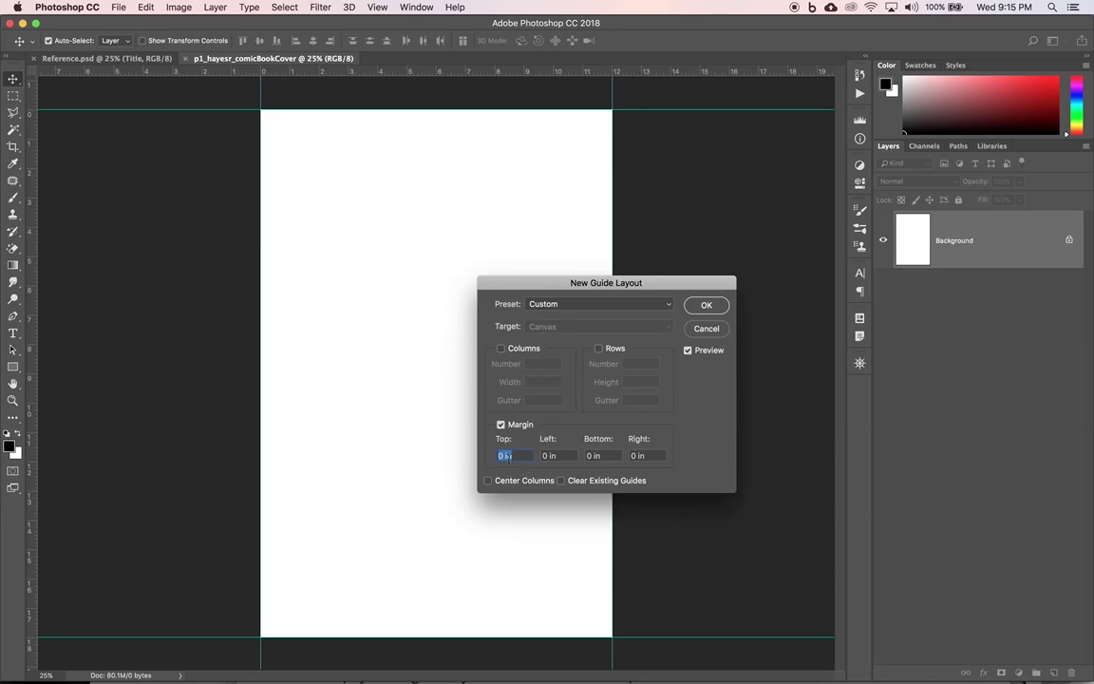
type(".25")
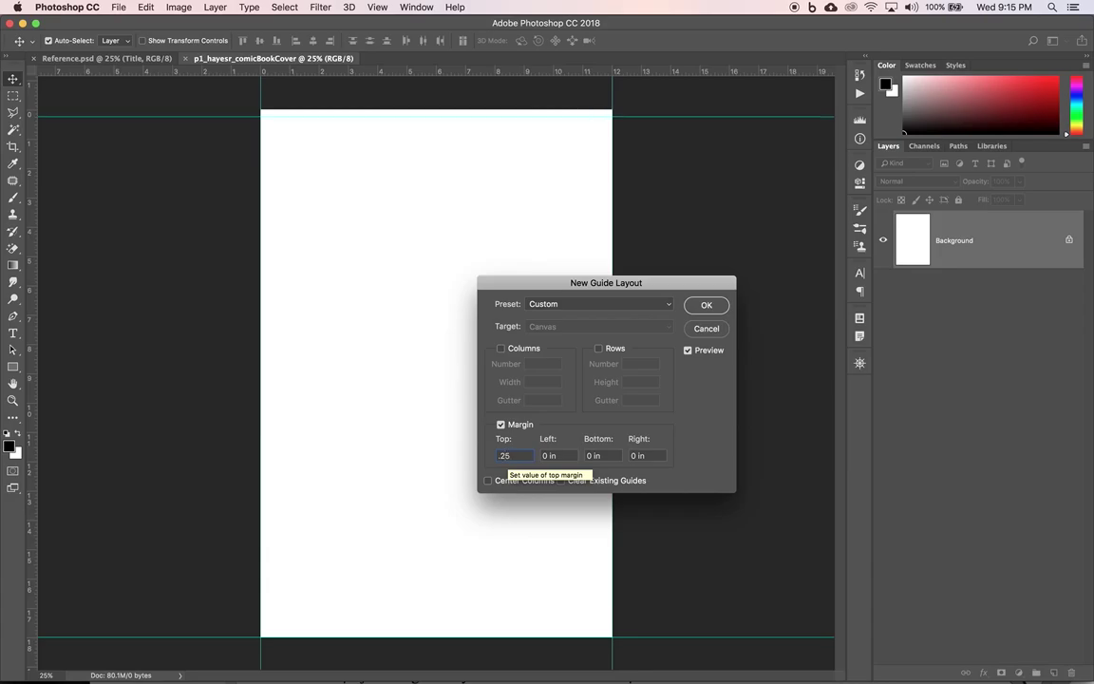
key("Tab")
type(".25")
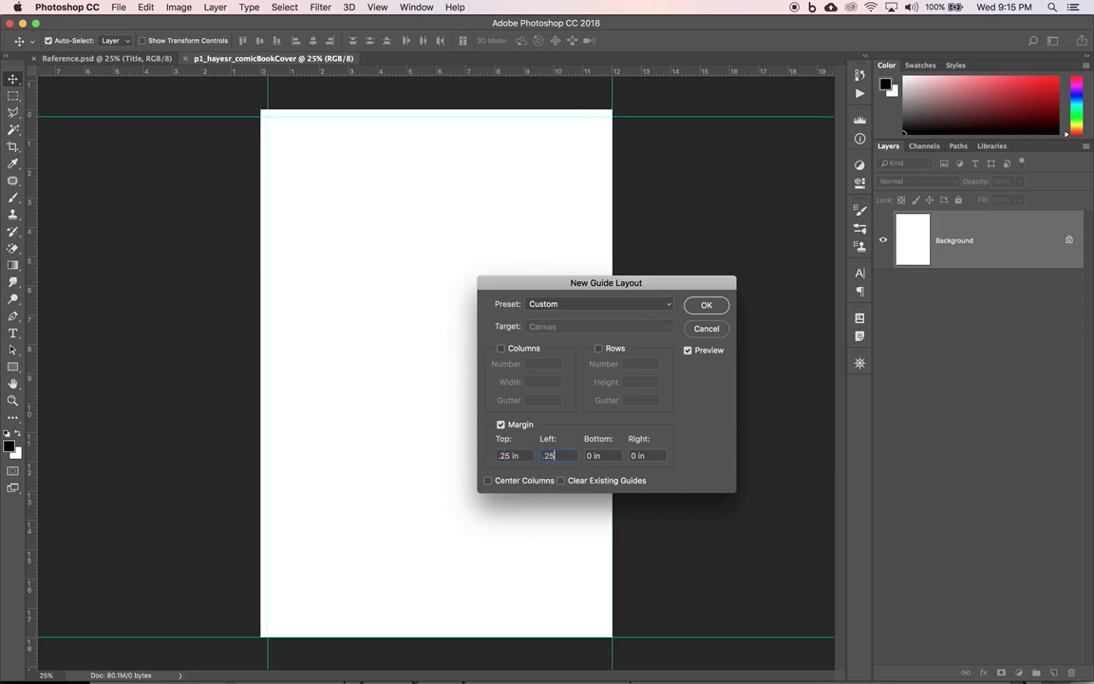
key("Tab")
type(".25")
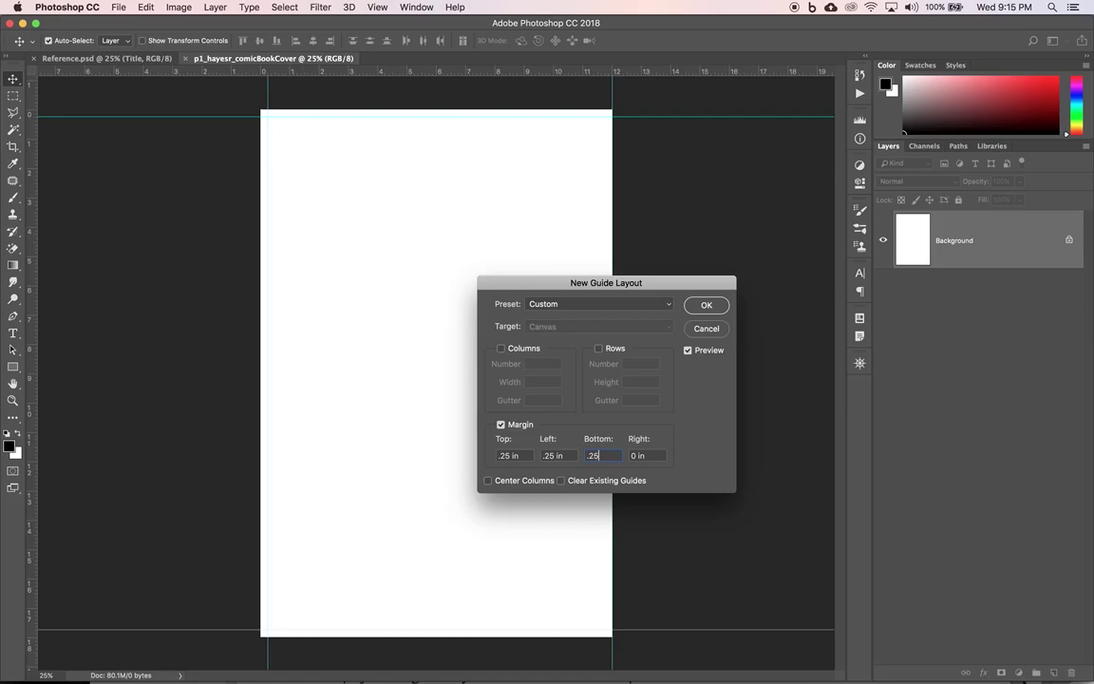
key("Tab")
type(".25")
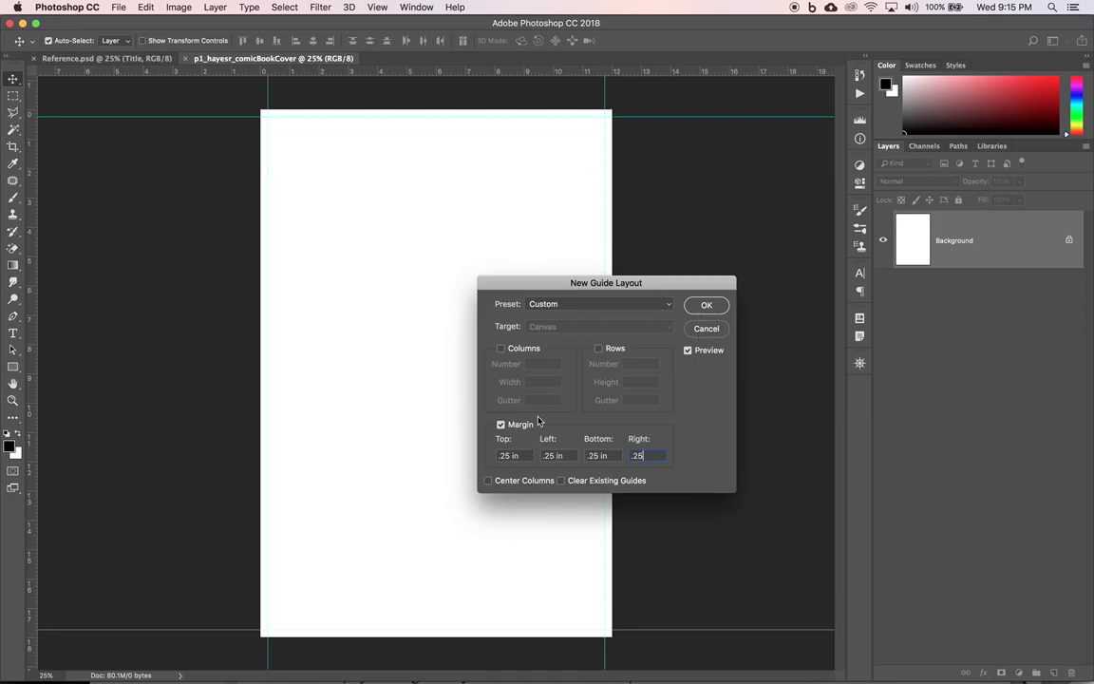
- Change all four margins to 0.50 in and apply the guides
key("Tab")
type(".50")
key("Tab")
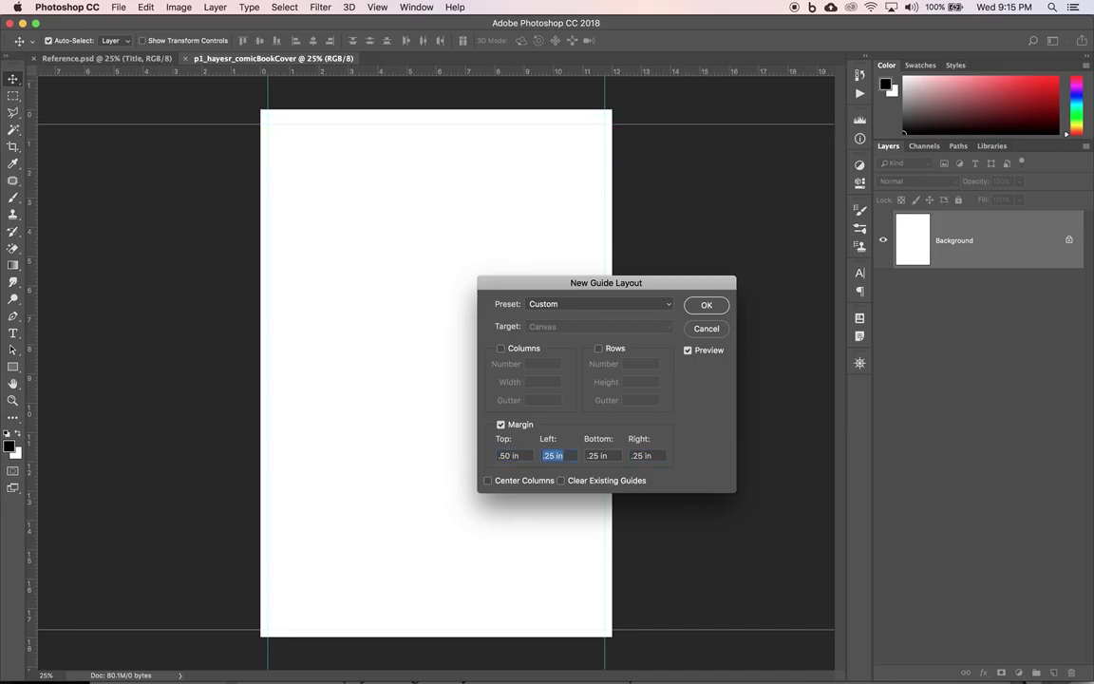
type(".50")
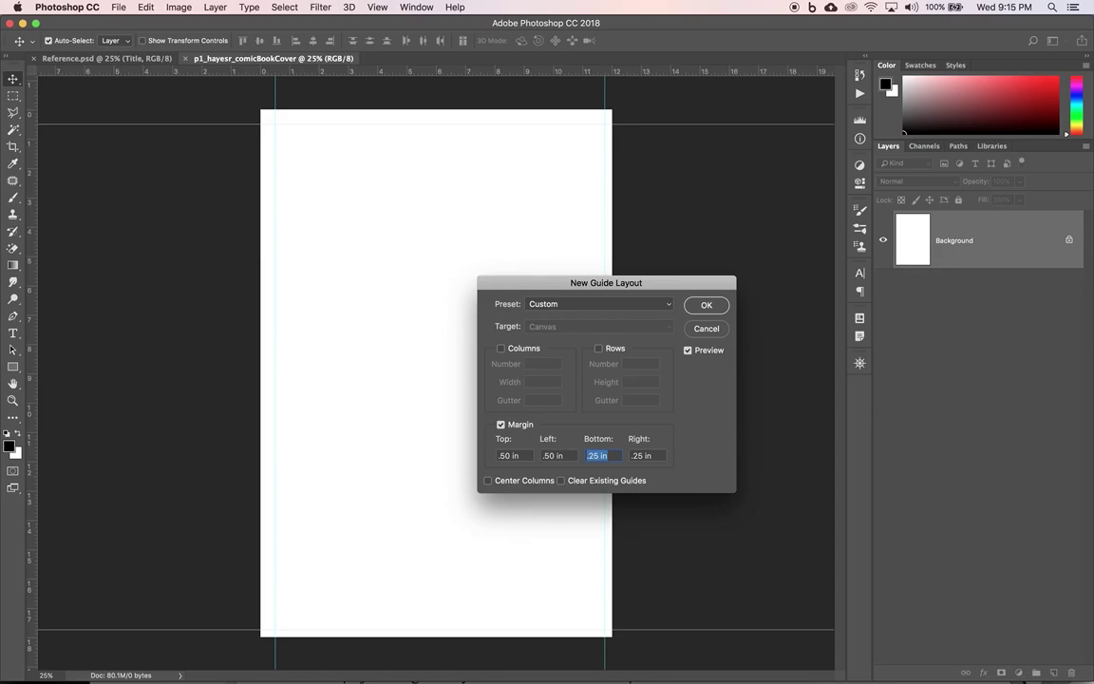
type(".50")
key("Tab")
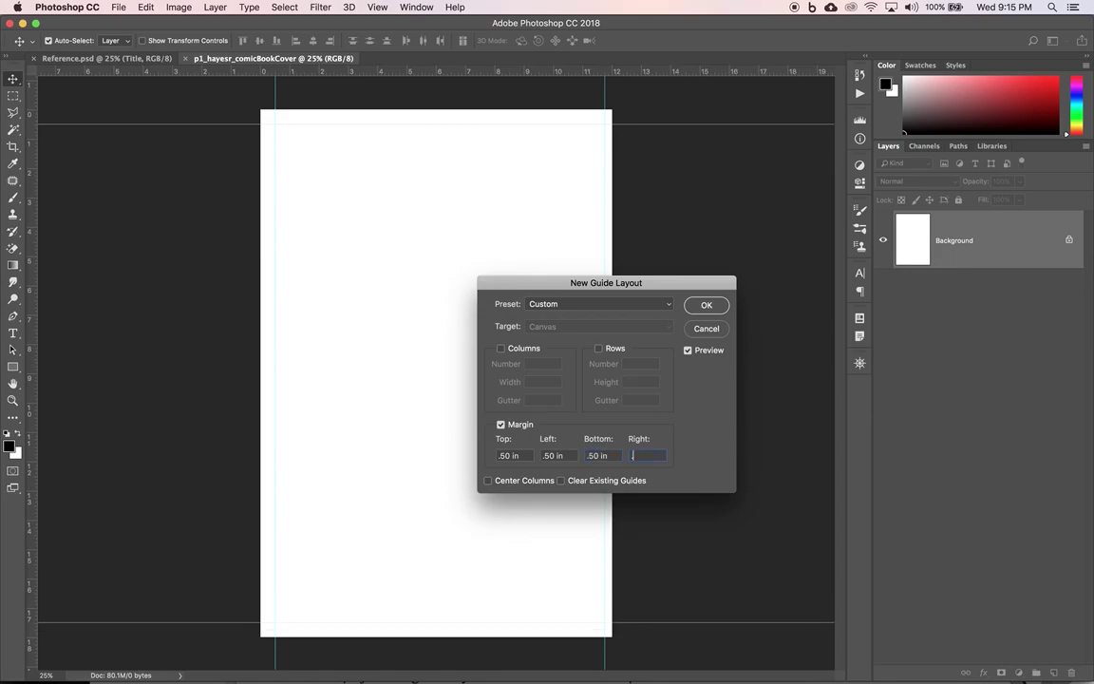
type(".50")
left_click(705, 305)
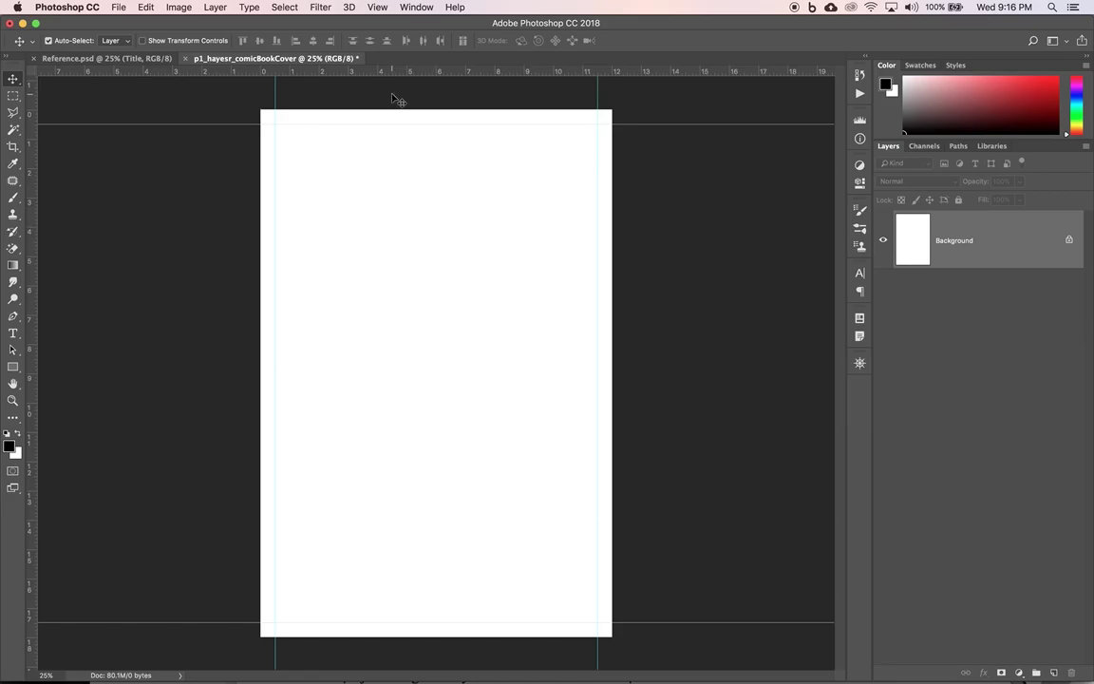
- Add a guide layout with 0 in margins on every side, then return to Reference.psd
left_click(379, 7)
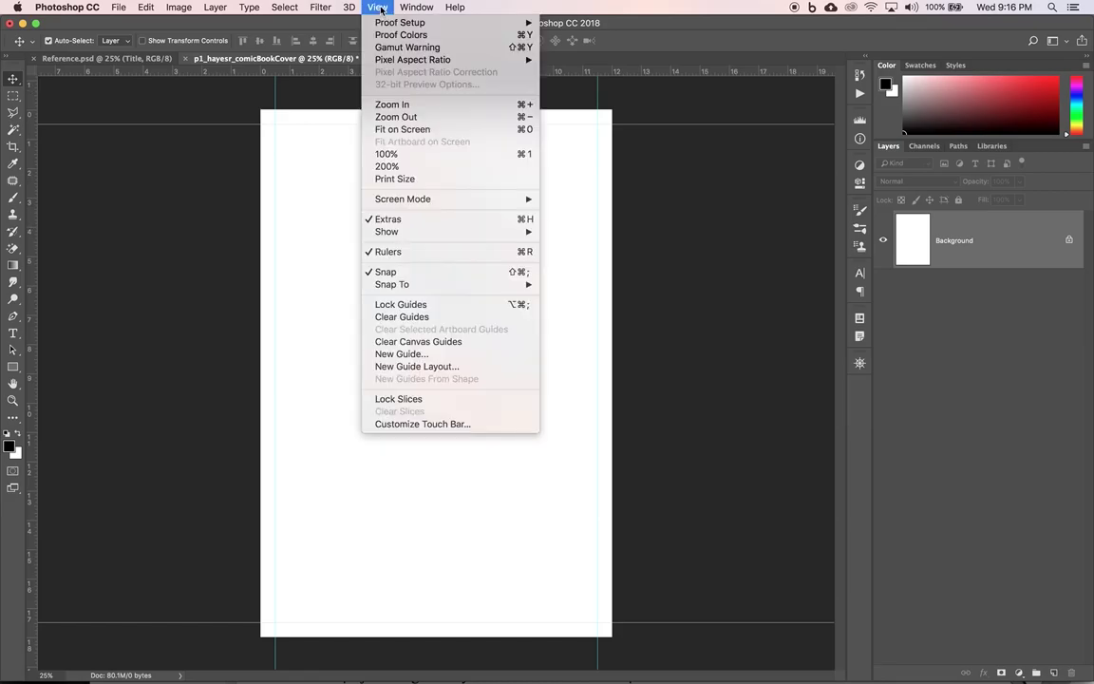
left_click(379, 8)
left_click(374, 8)
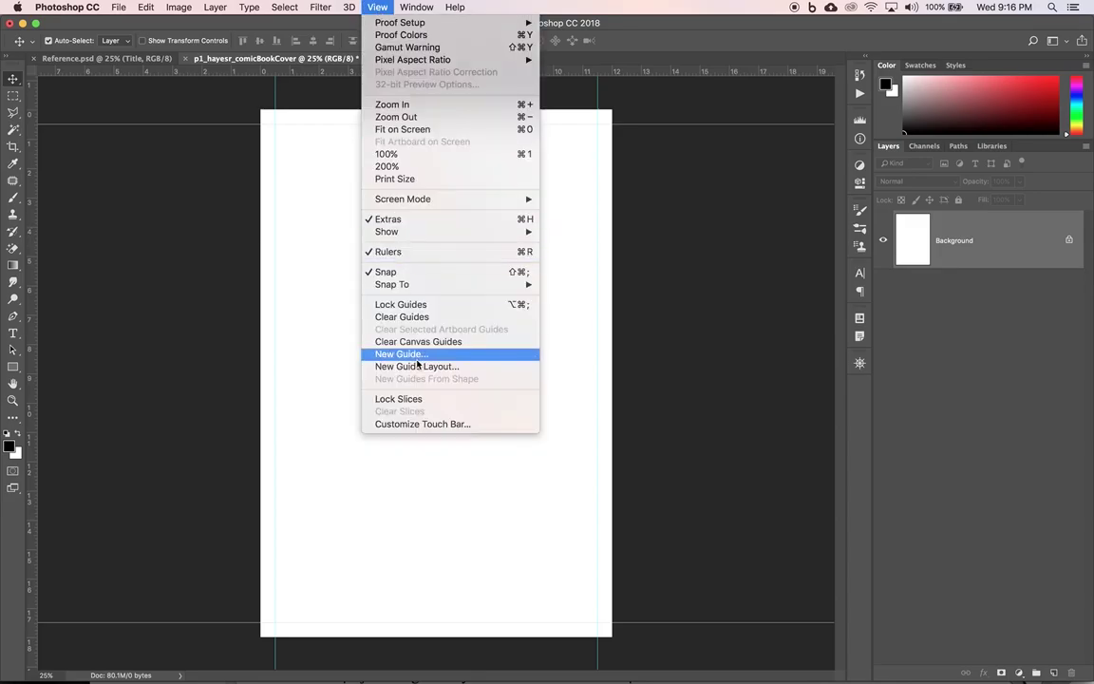
left_click(418, 368)
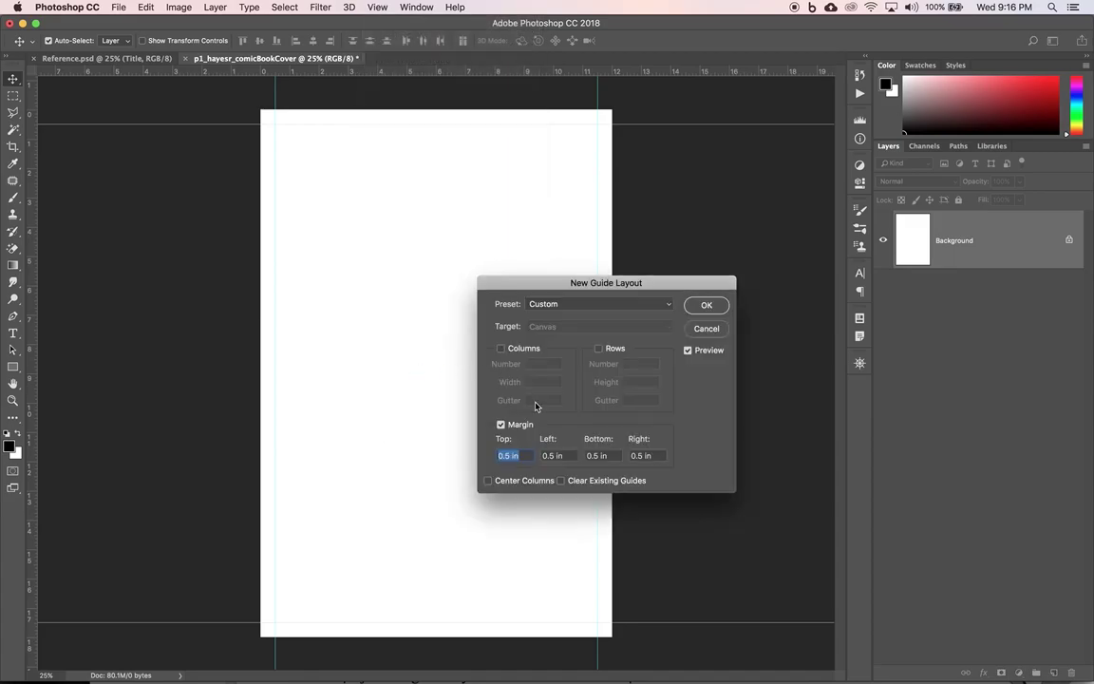
type("0")
key("Tab")
type("0")
key("Tab")
type("0")
key("Tab")
type("0")
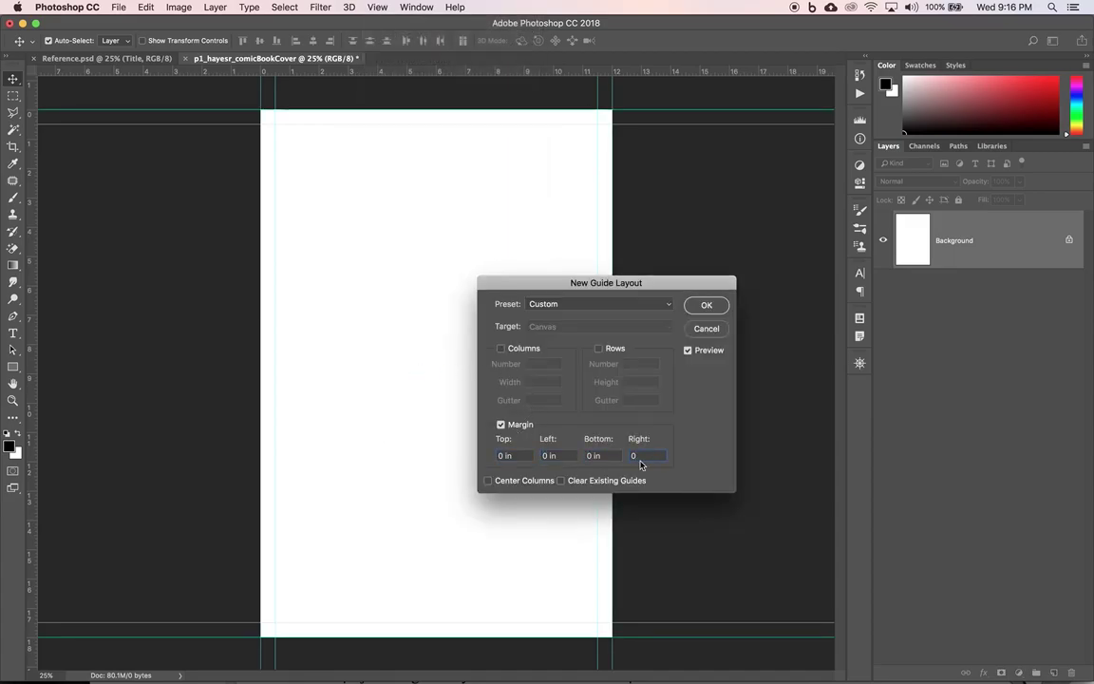
left_click(707, 307)
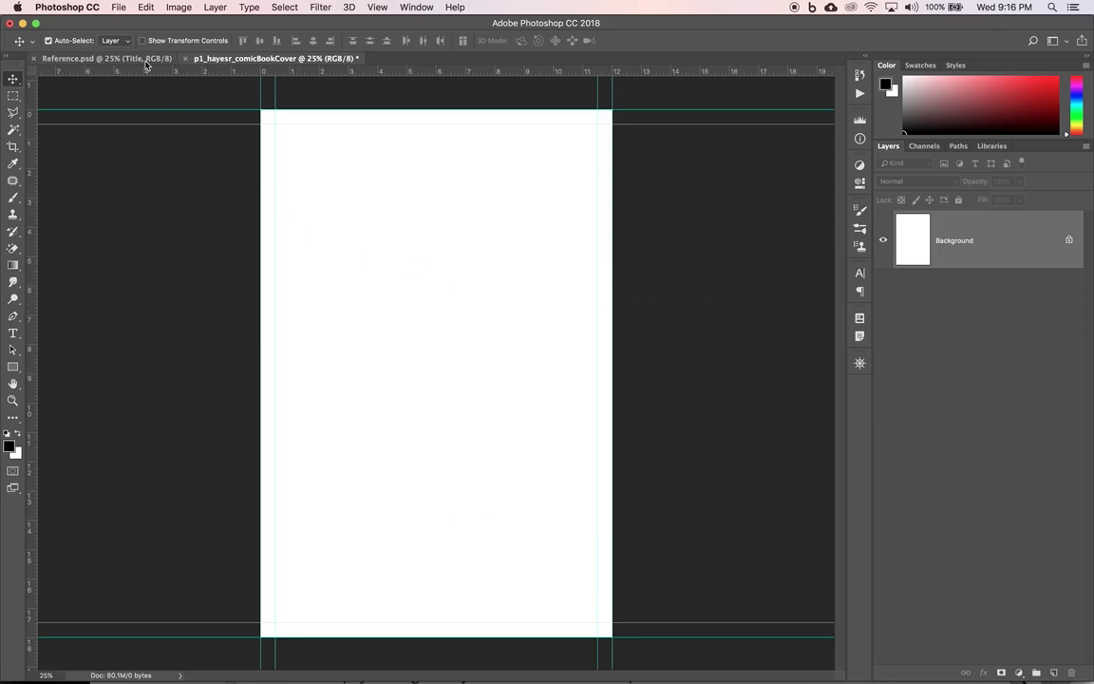
left_click(106, 57)
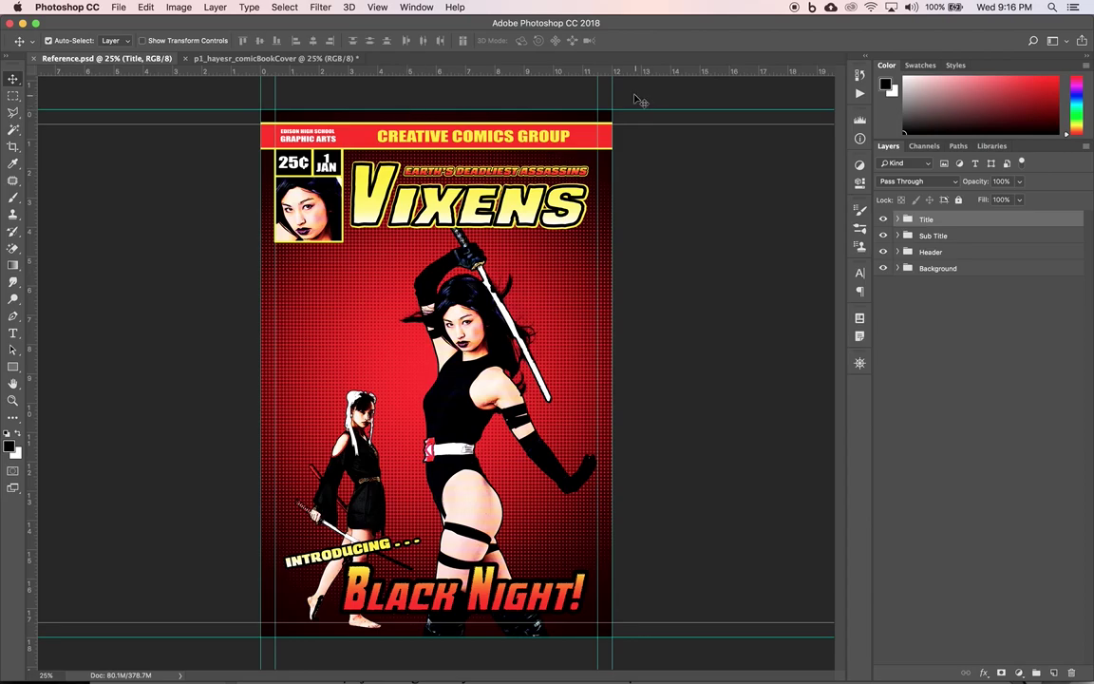
left_click(305, 59)
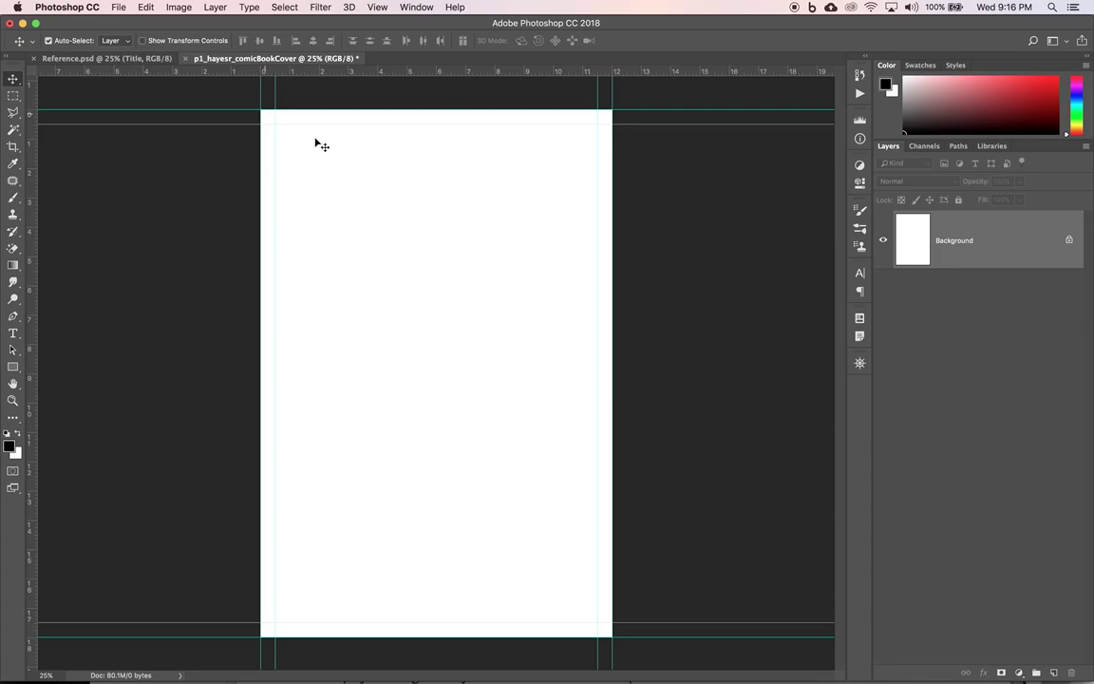
- Add a Gradient fill layer using the Foreground to Background preset
left_click(1020, 673)
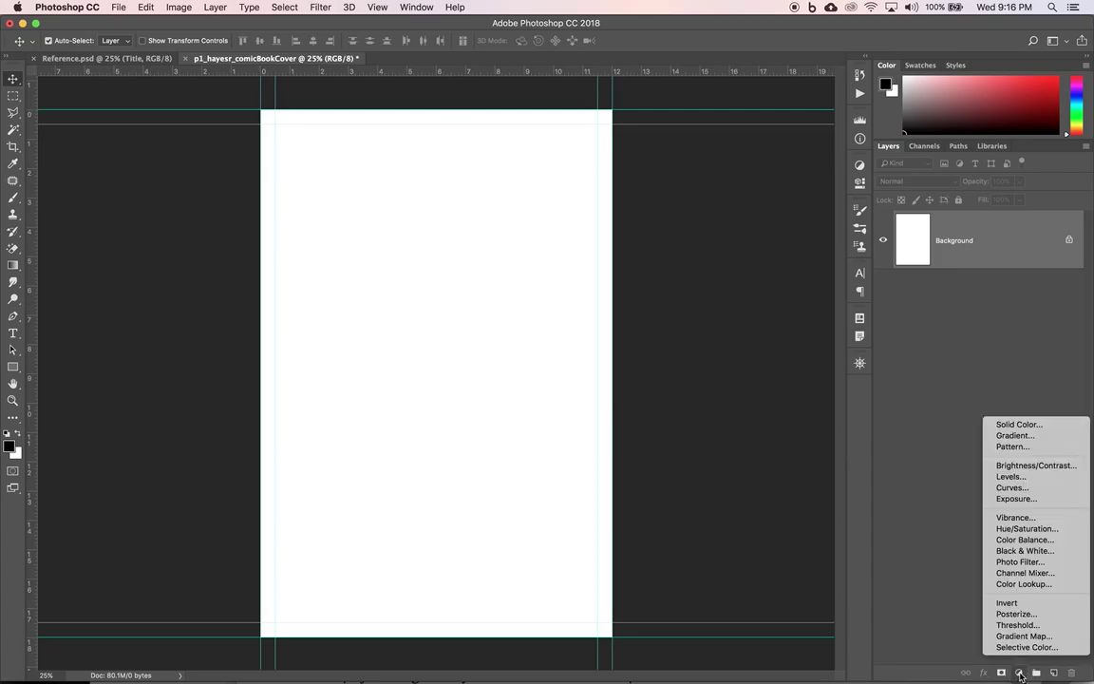
left_click(1014, 438)
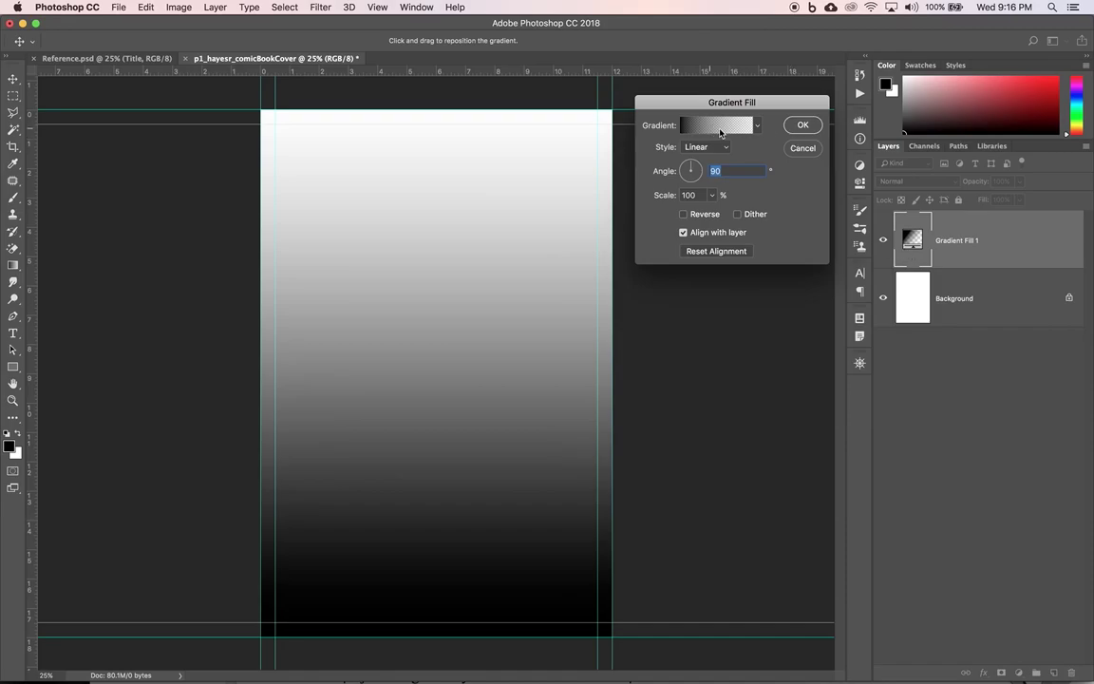
left_click(757, 125)
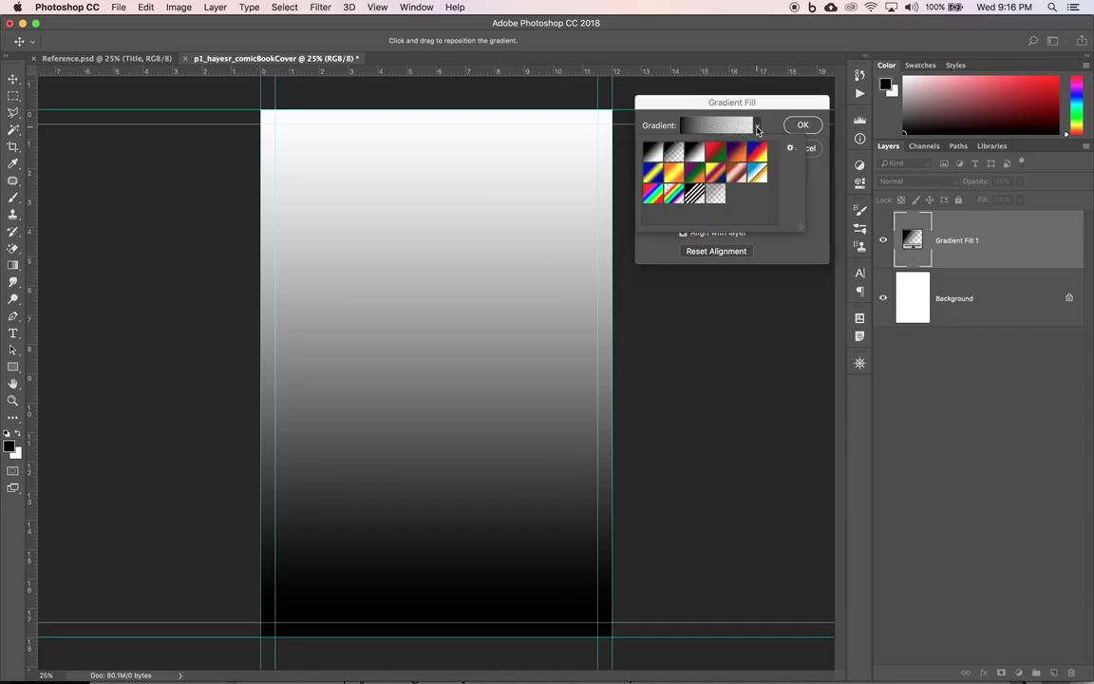
left_click(651, 153)
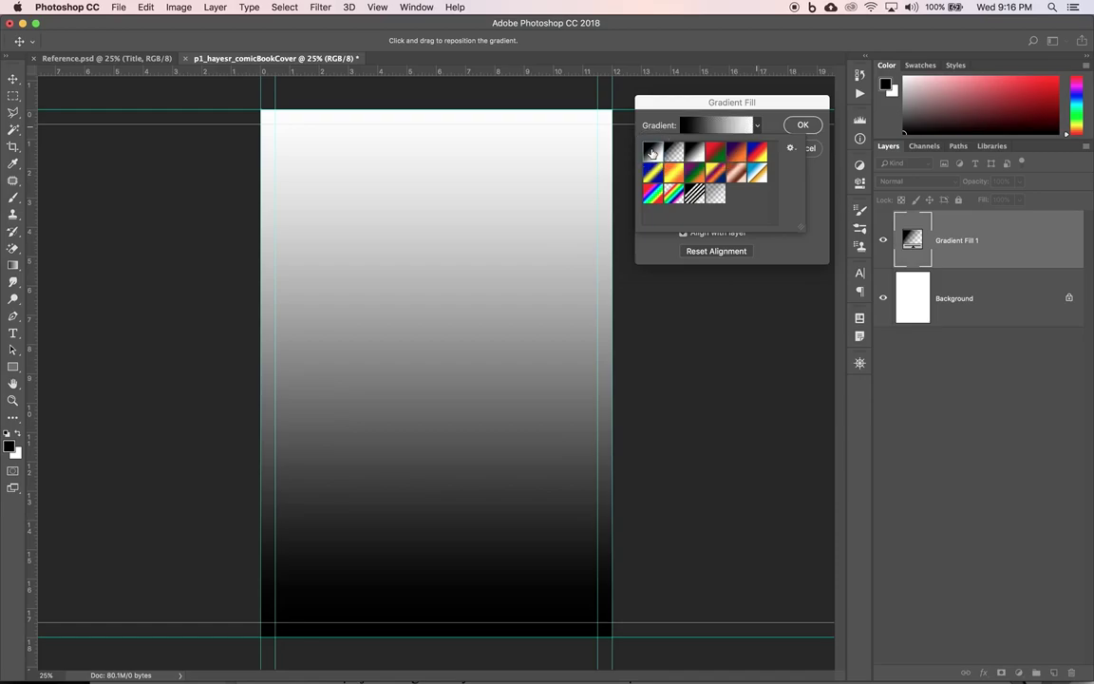
left_click(771, 126)
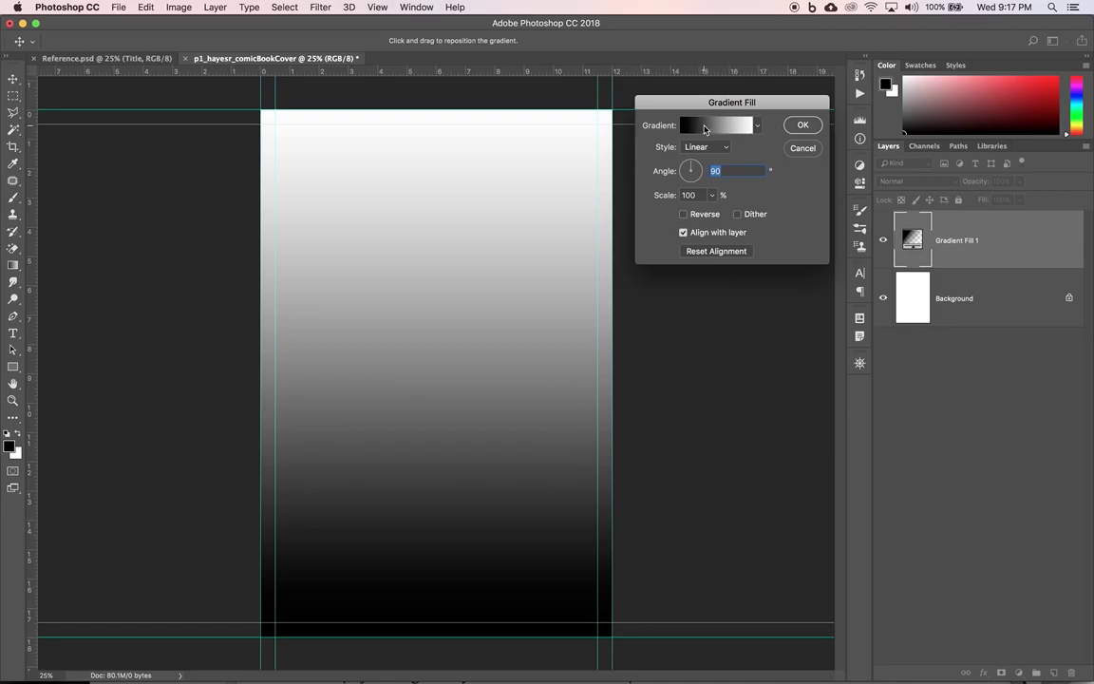
- Make the white gradient stop red (H355, S100, B90) in the Gradient Editor
left_click(712, 127)
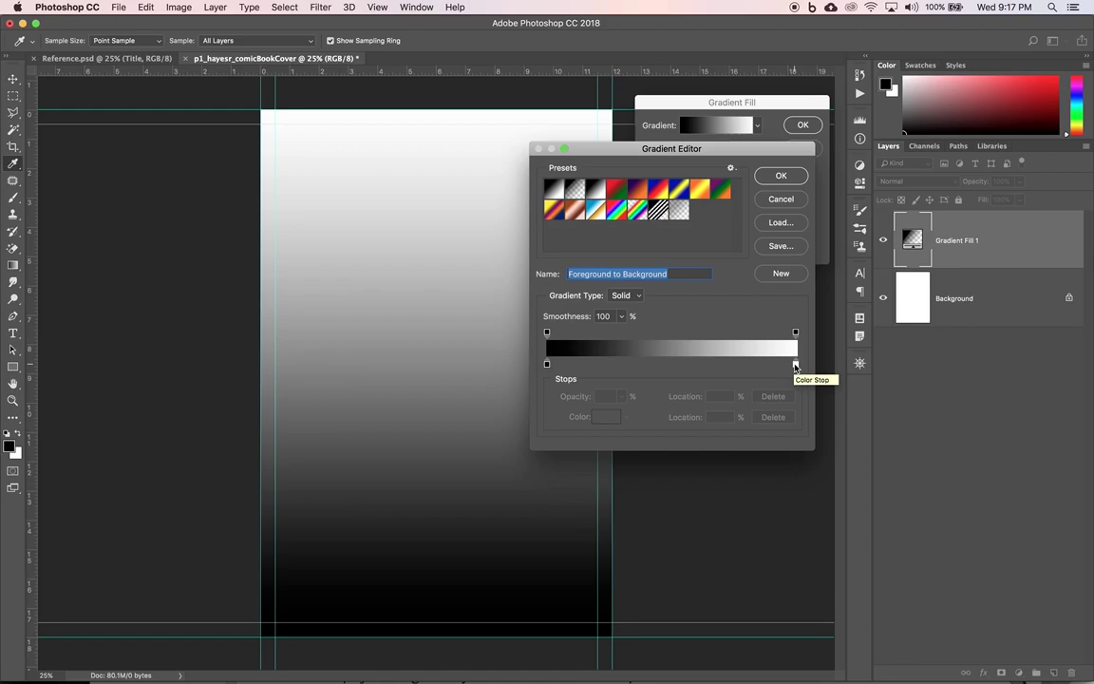
double_click(796, 368)
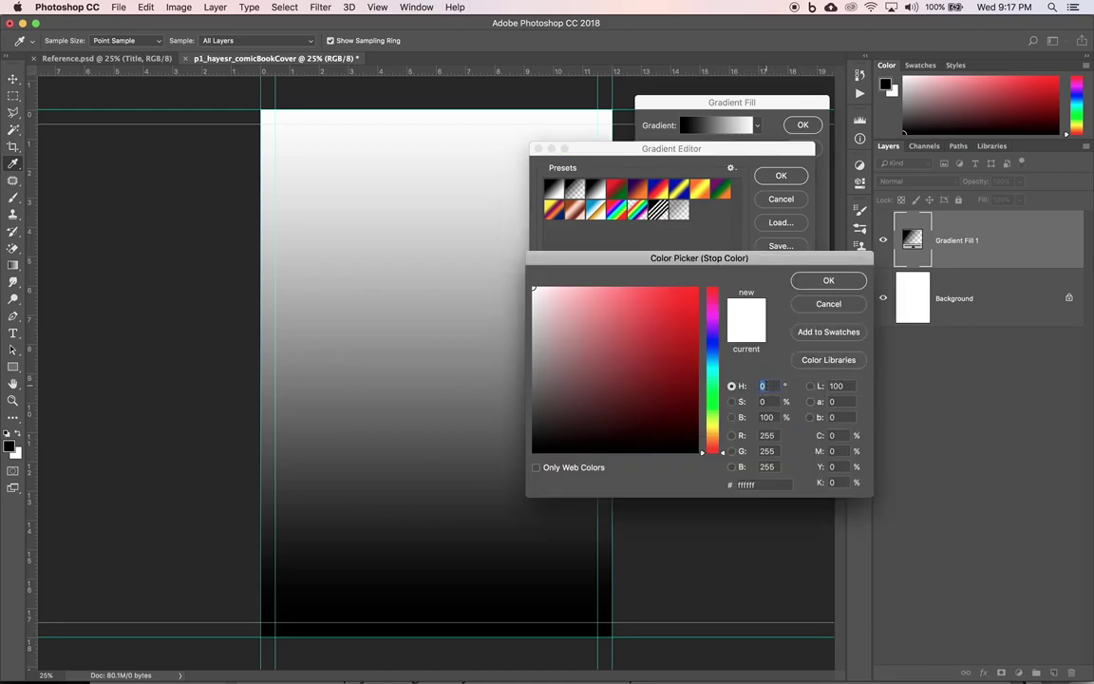
type("355")
key("Tab")
type("100")
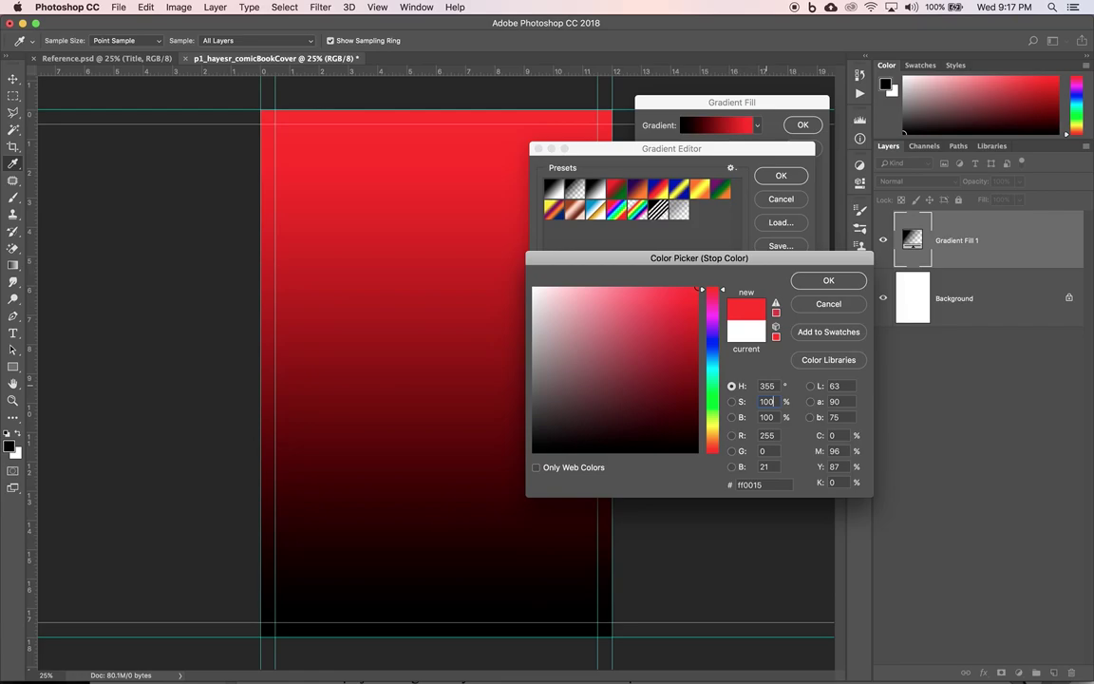
key("Tab")
type("90")
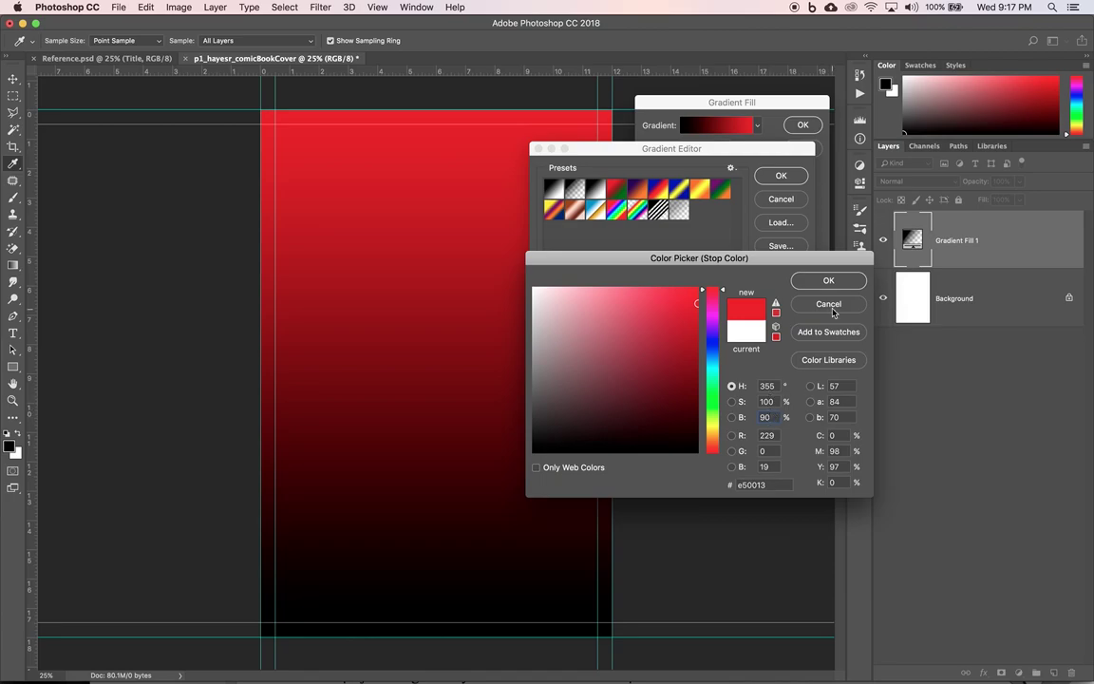
left_click(829, 281)
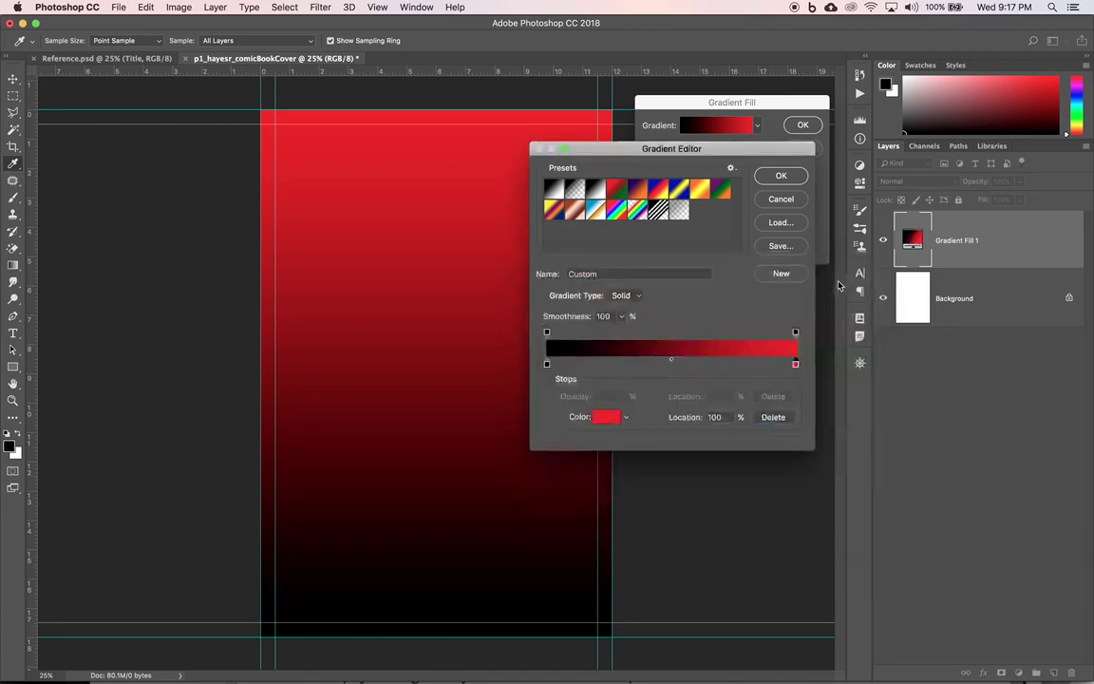
left_click(781, 177)
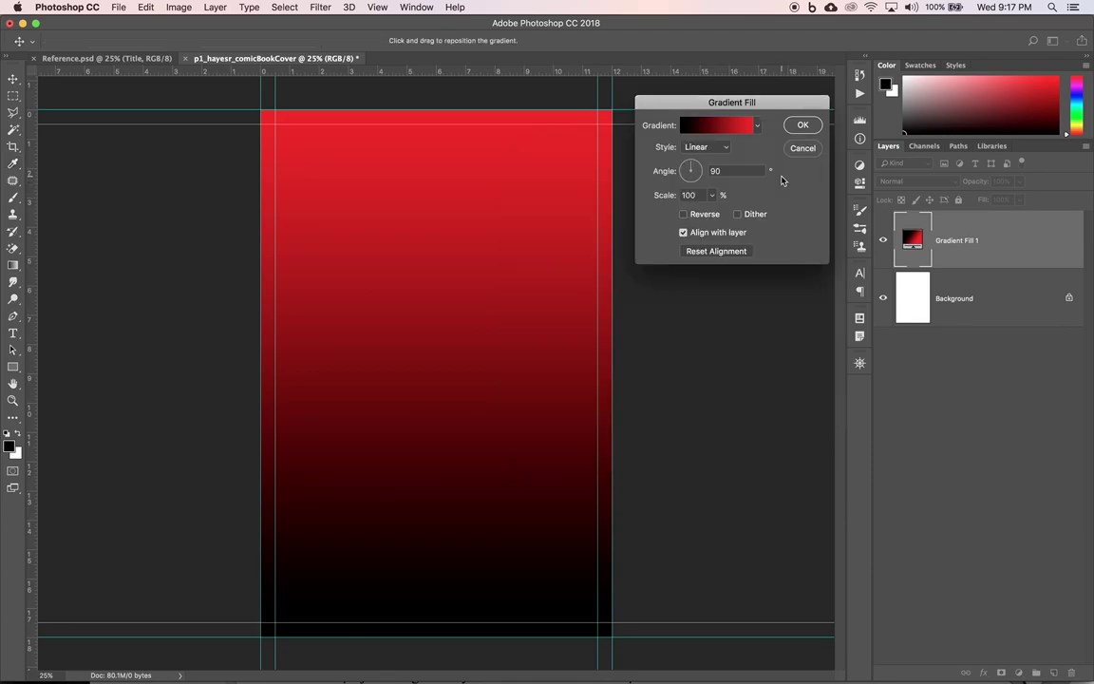
- Make Gradient Fill 1 a reversed radial gradient at 155% scale
left_click(694, 149)
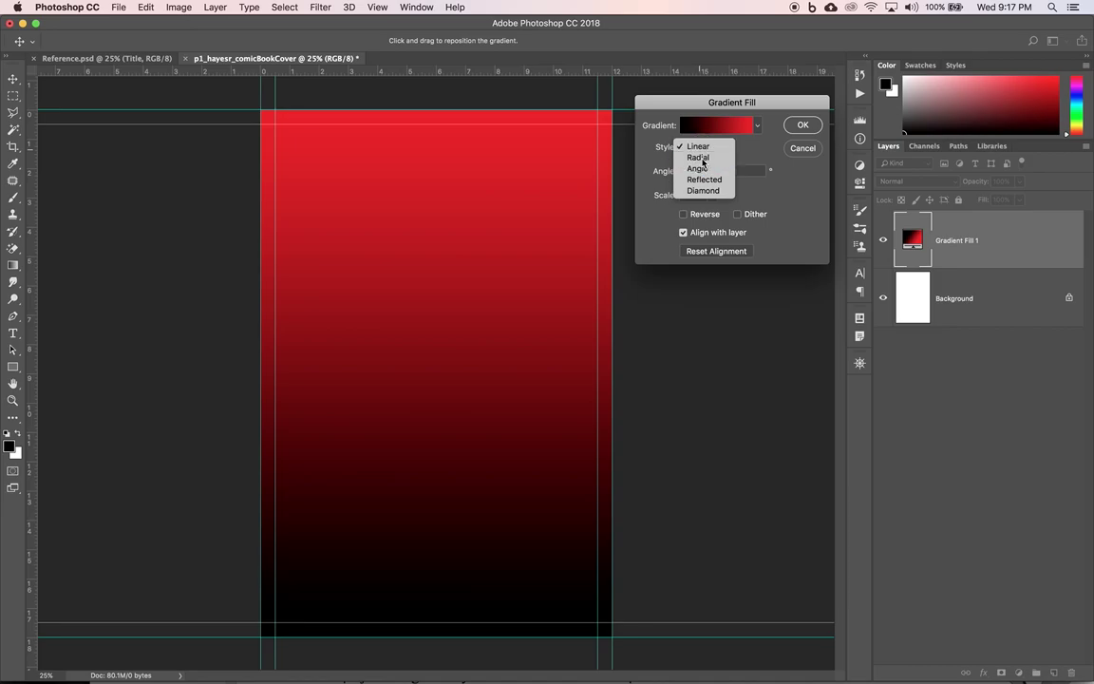
left_click(700, 157)
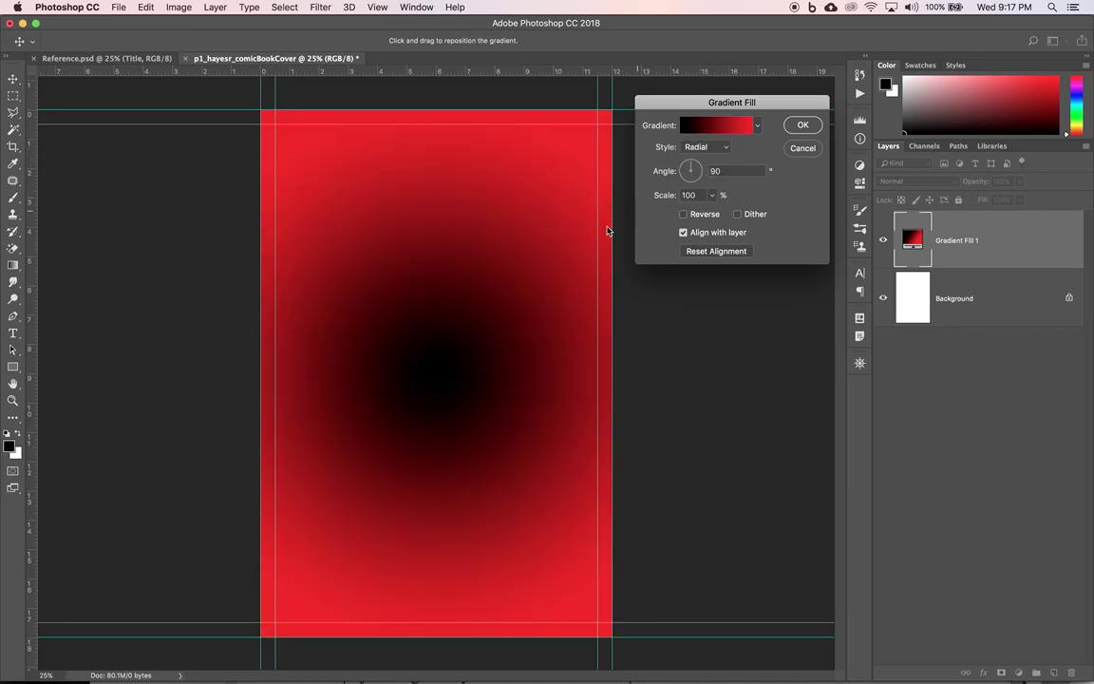
left_click(683, 215)
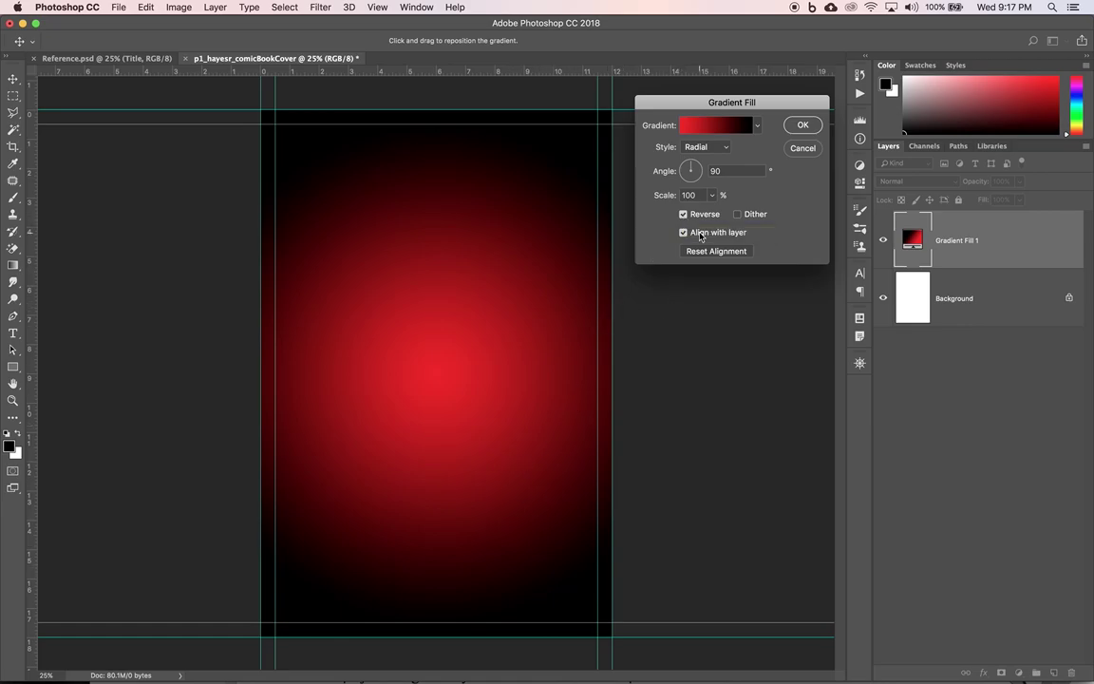
left_click(712, 196)
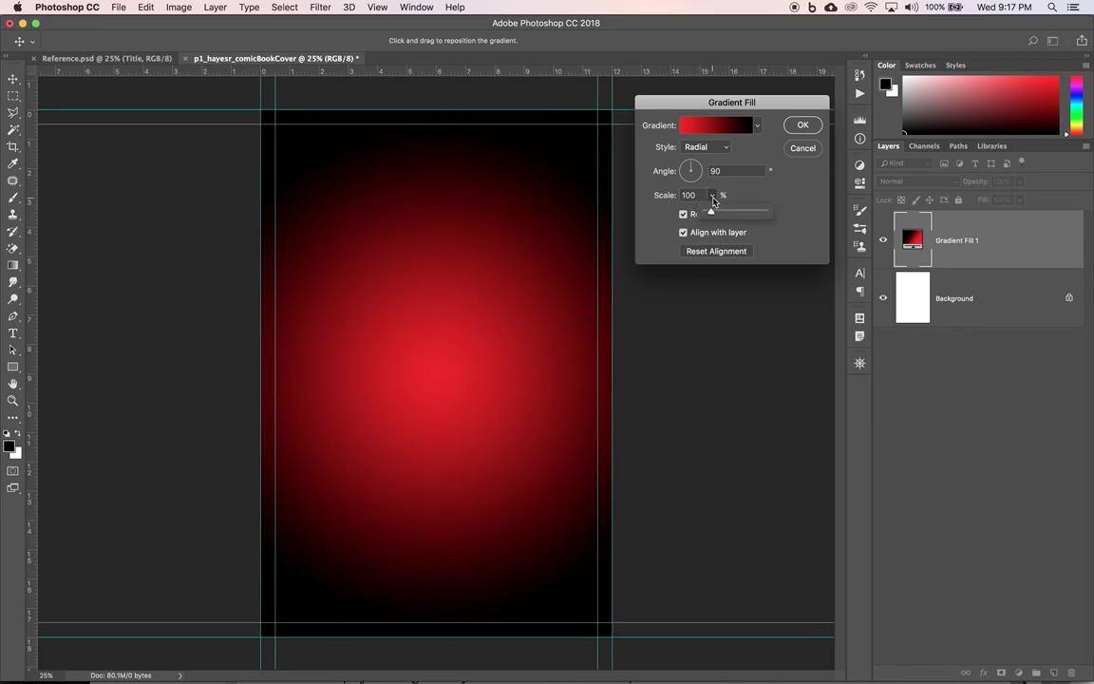
left_click_drag(712, 214, 688, 195)
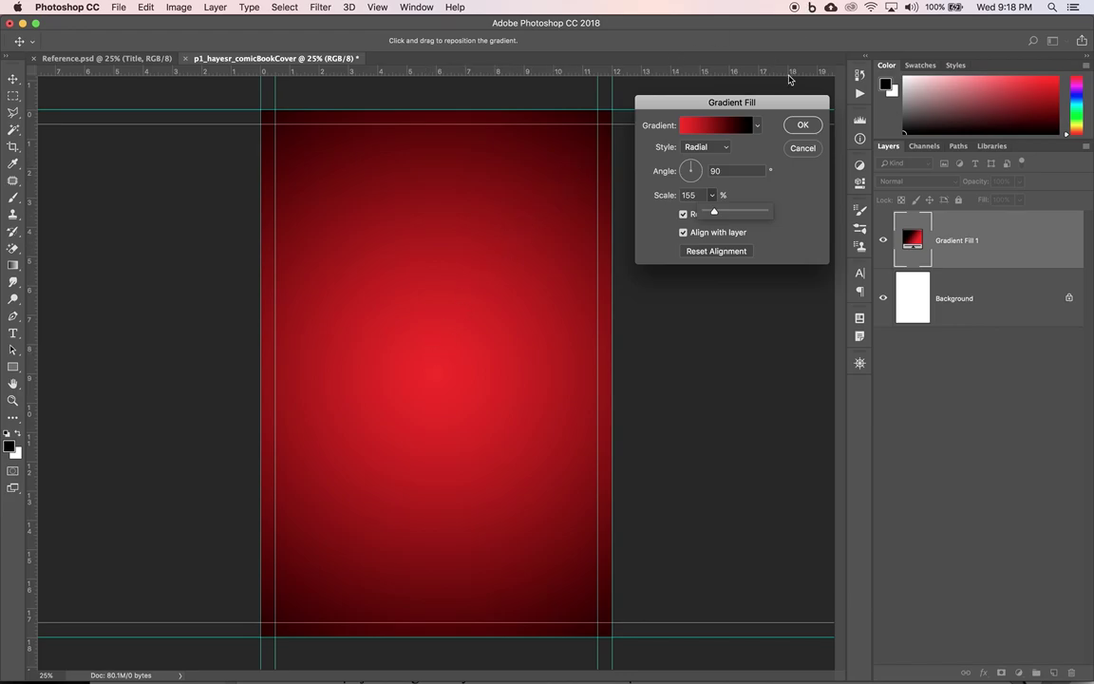
left_click(802, 128)
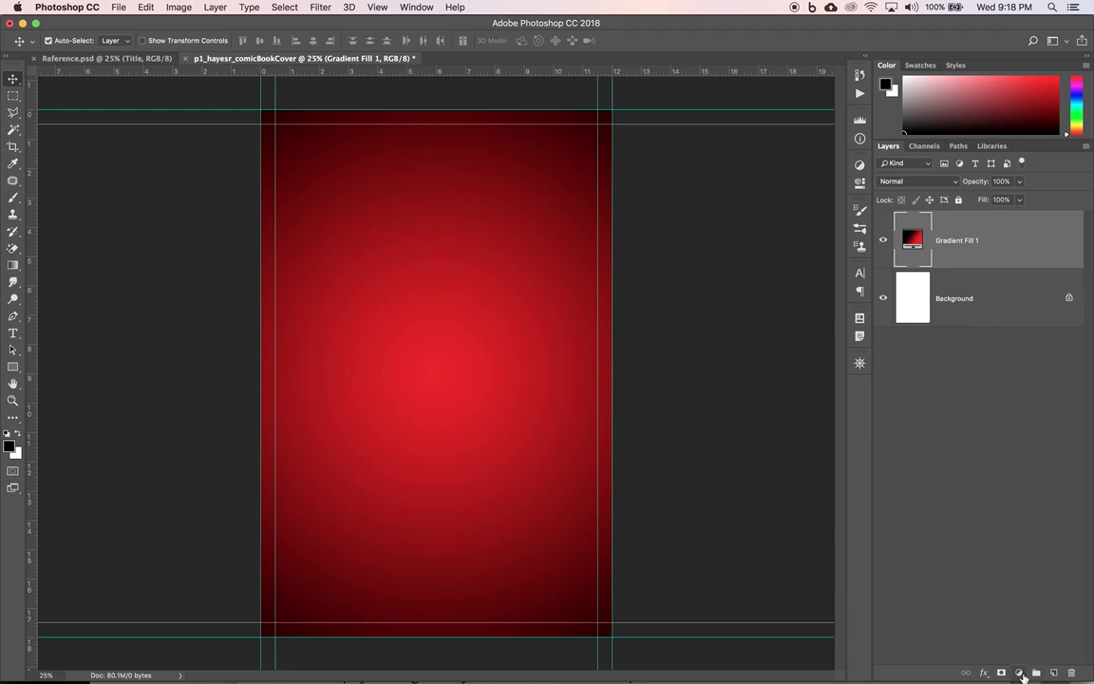
- Add a second Gradient fill layer using the black-to-white preset
left_click(1019, 671)
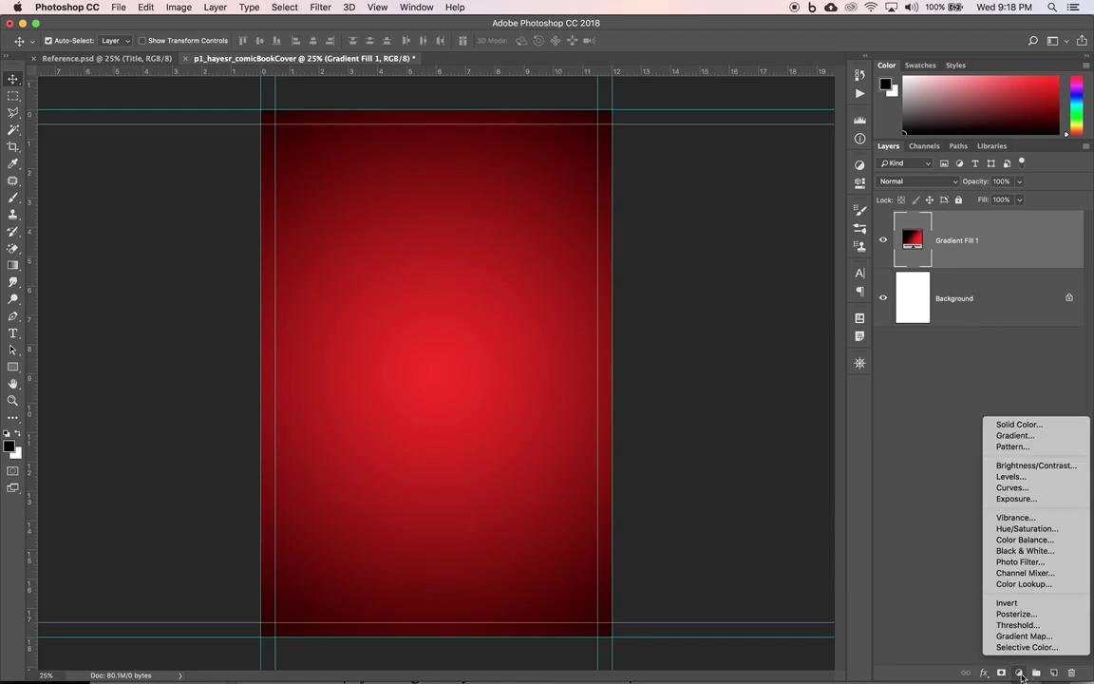
left_click(1014, 436)
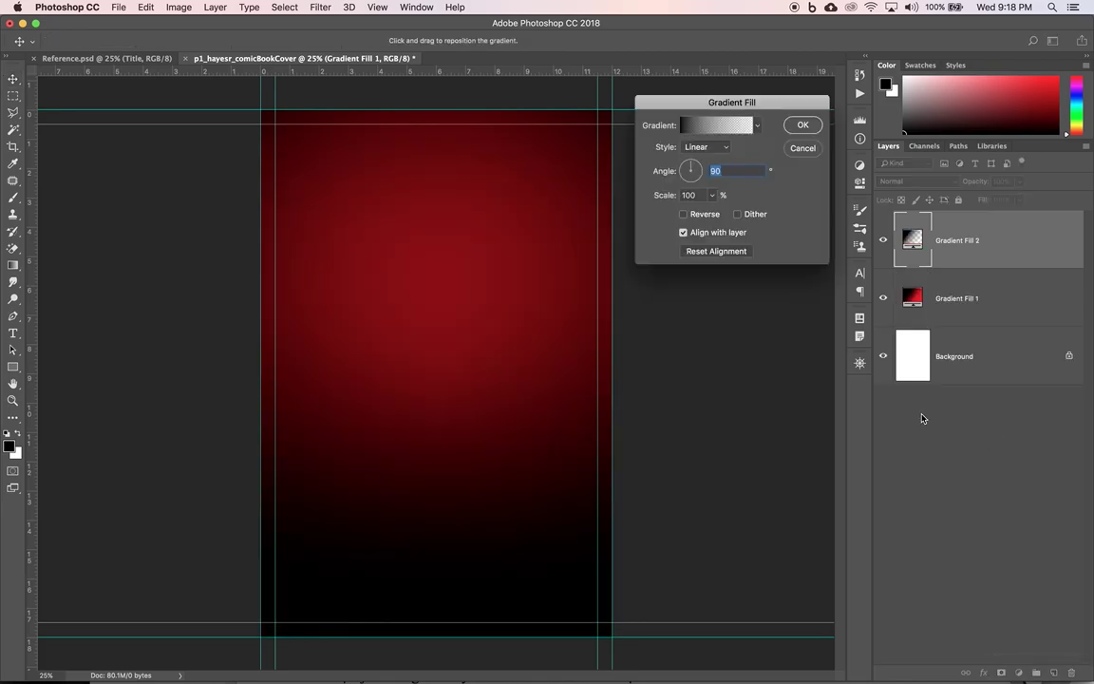
left_click(758, 127)
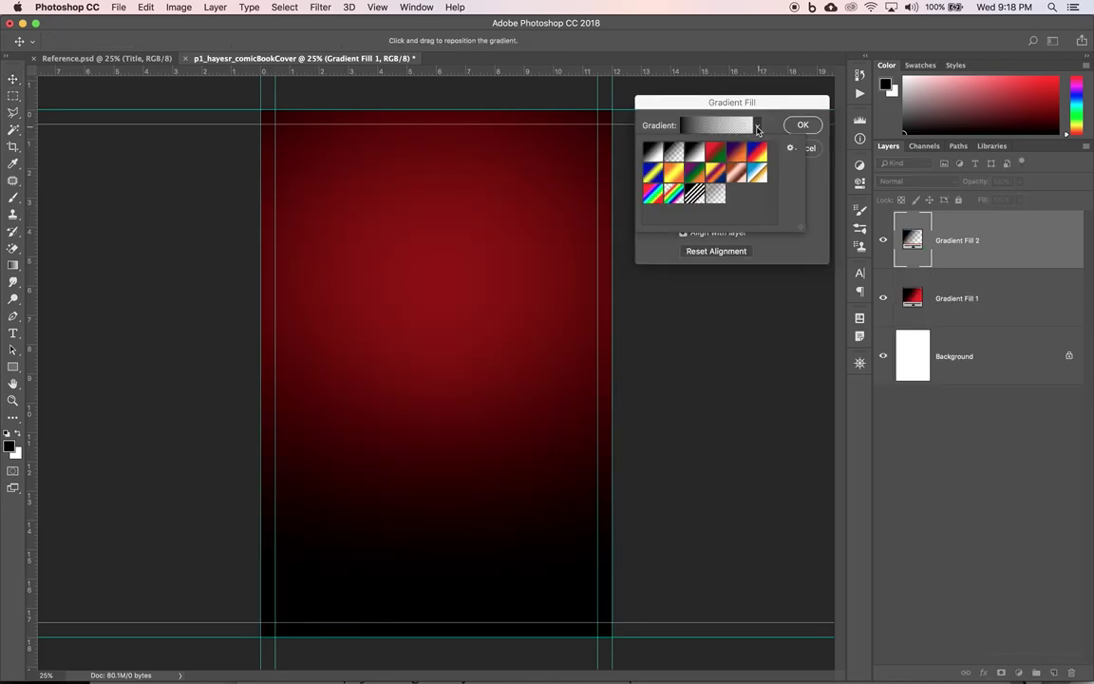
left_click(653, 154)
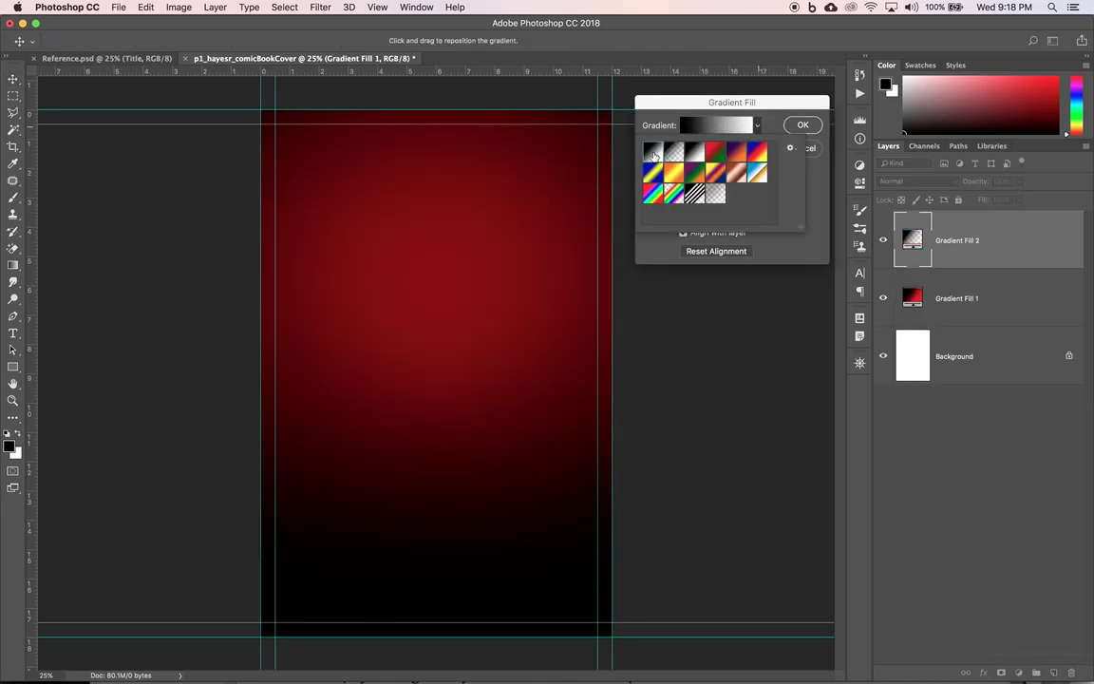
key("Return")
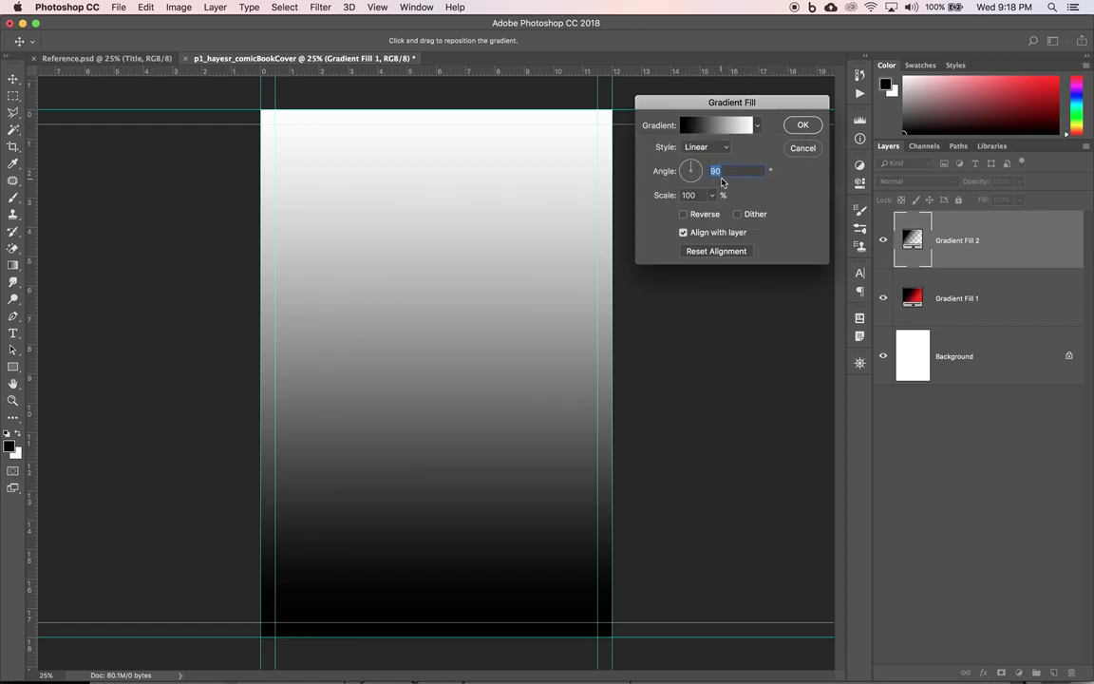
- Set the second gradient's style to Radial with Reverse checked
left_click(707, 148)
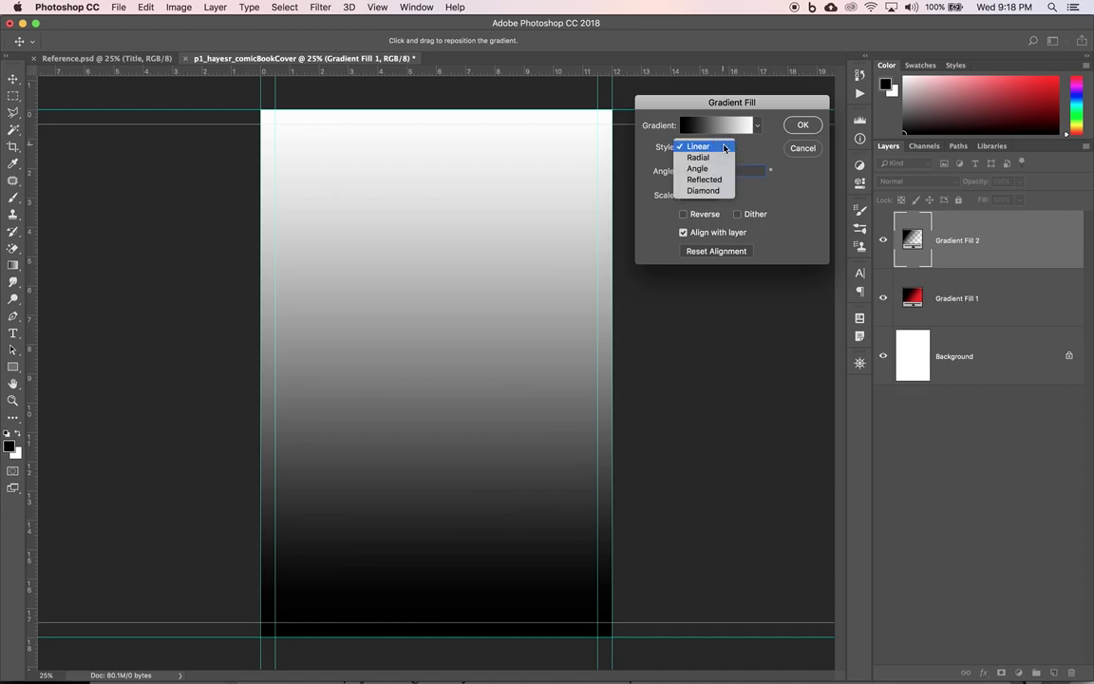
left_click(705, 160)
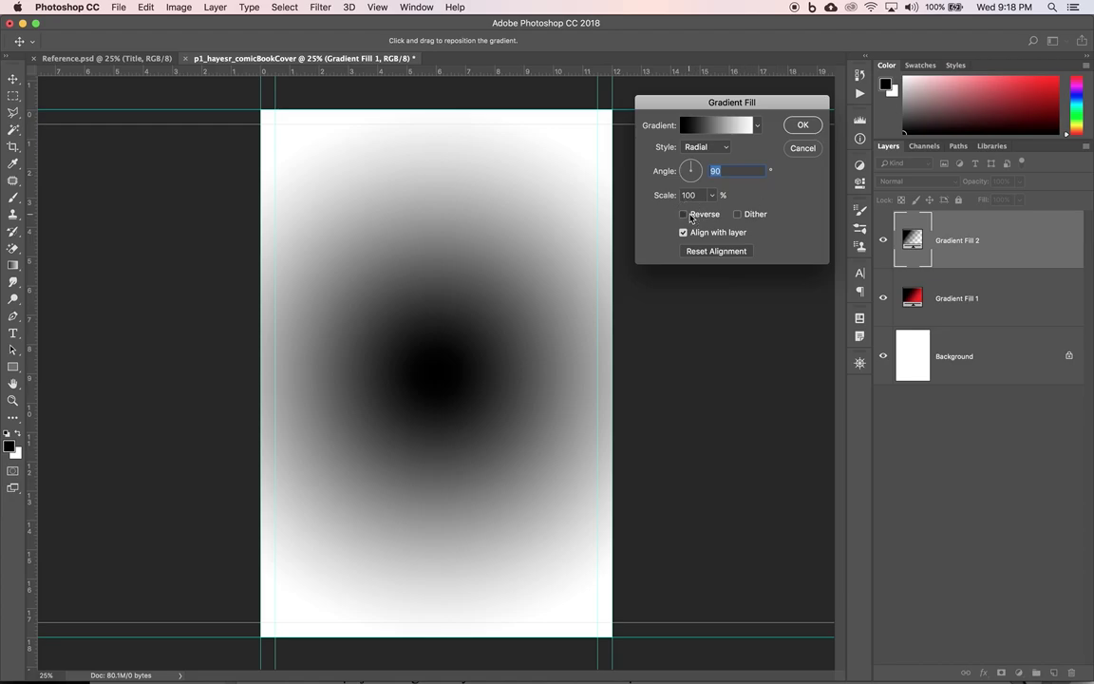
left_click(684, 214)
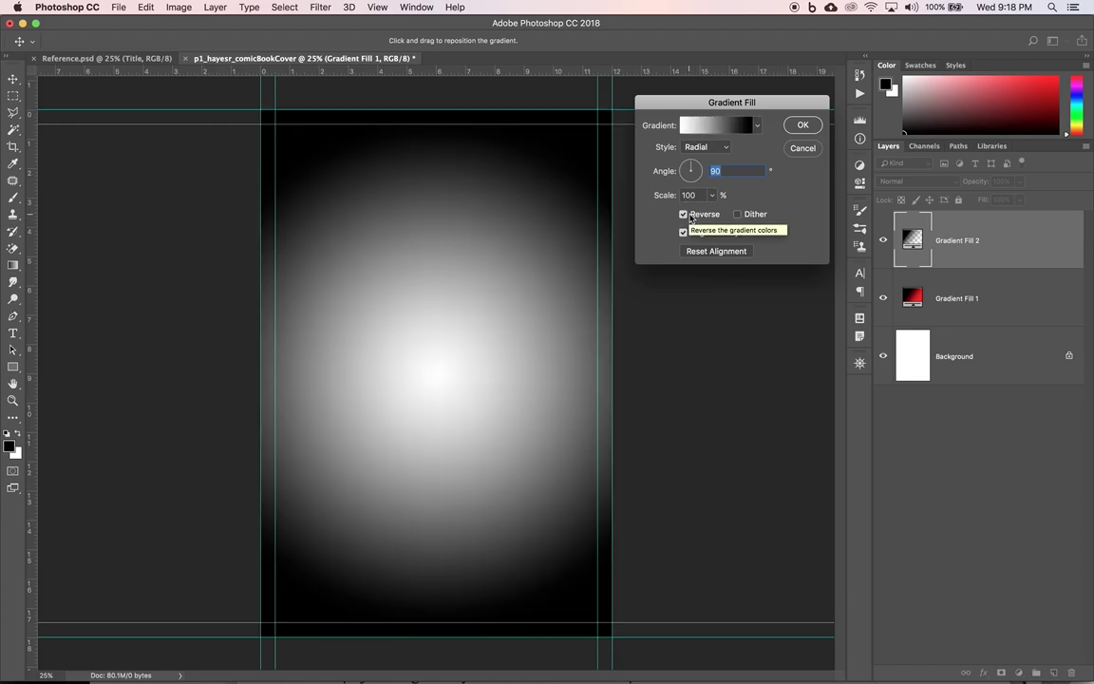
left_click(803, 126)
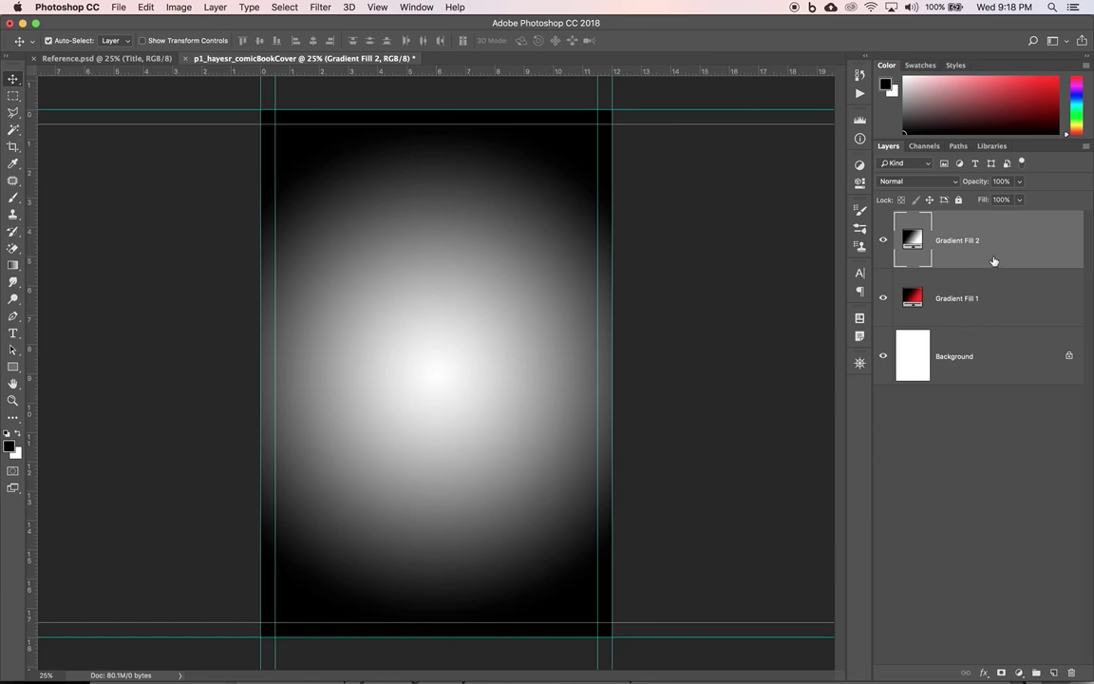
- Convert Gradient Fill 2 to a smart object and inspect its .psb contents
right_click(993, 260)
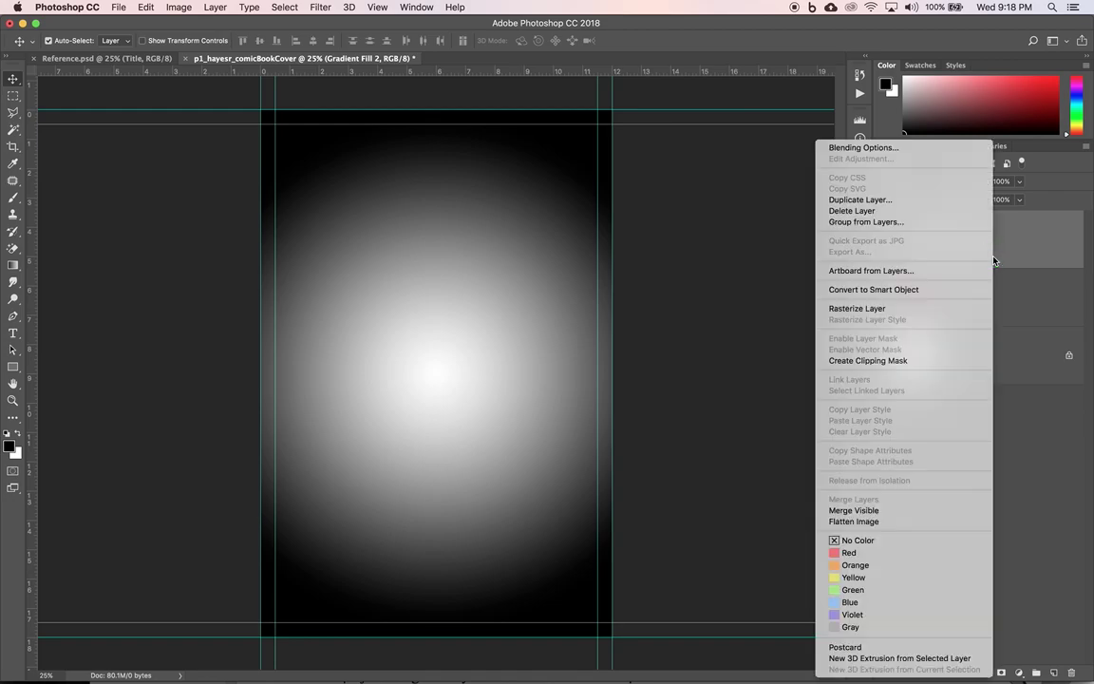
left_click(886, 290)
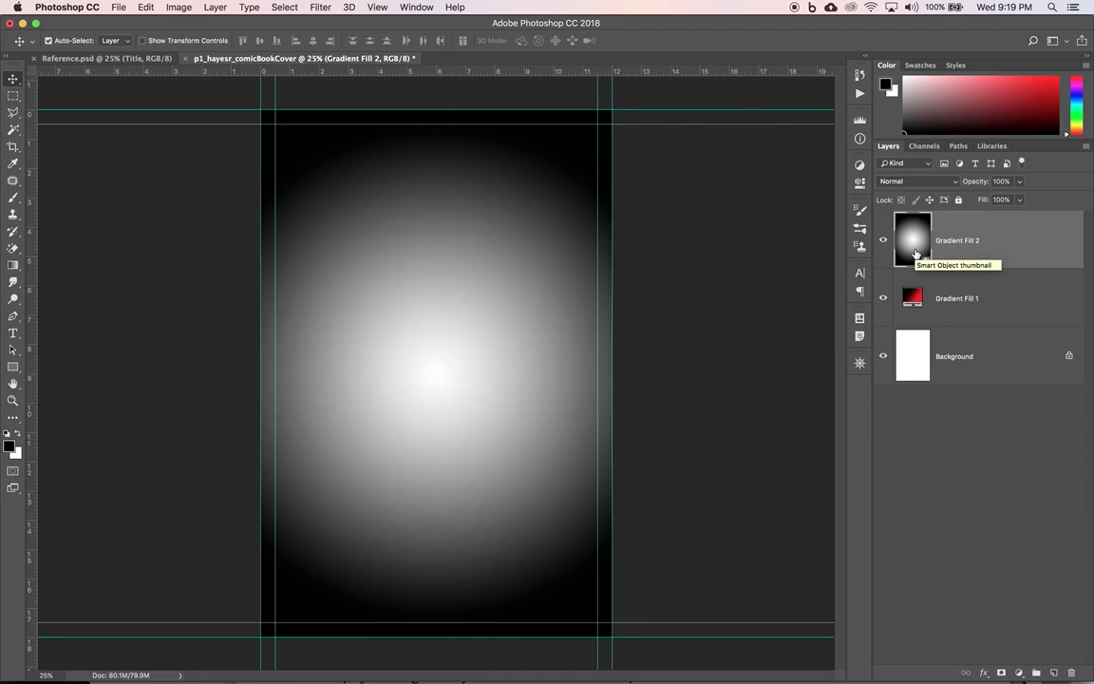
double_click(914, 251)
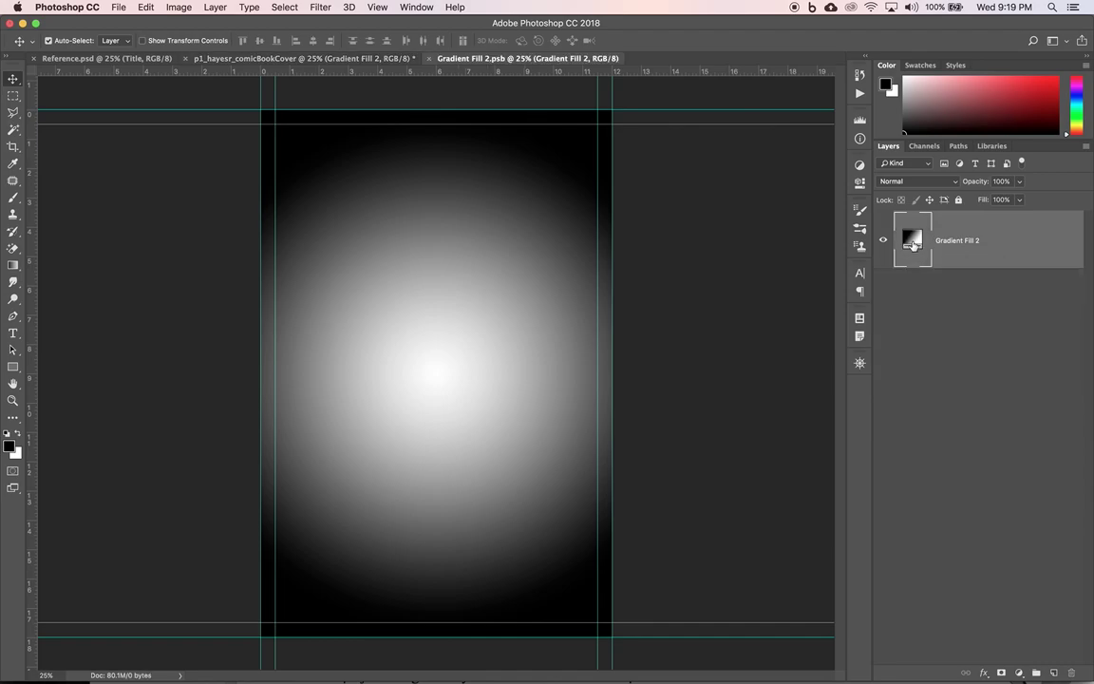
left_click(428, 58)
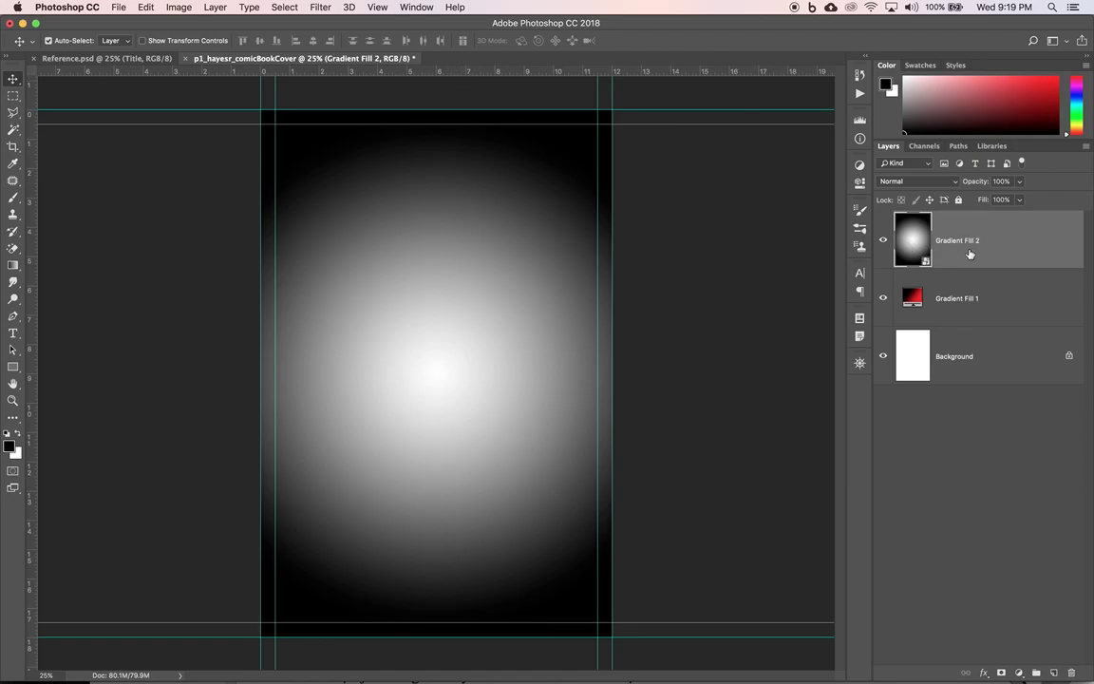
- Apply a Color Halftone filter with an 8-pixel max radius to Gradient Fill 2
left_click(324, 7)
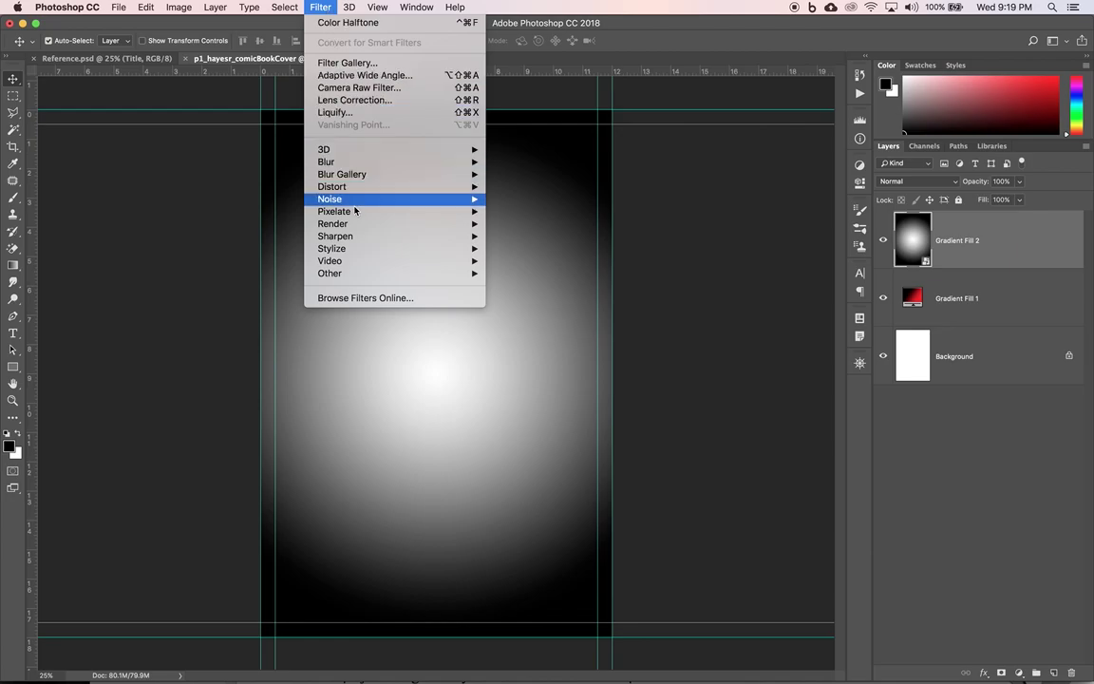
mouse_move(355, 212)
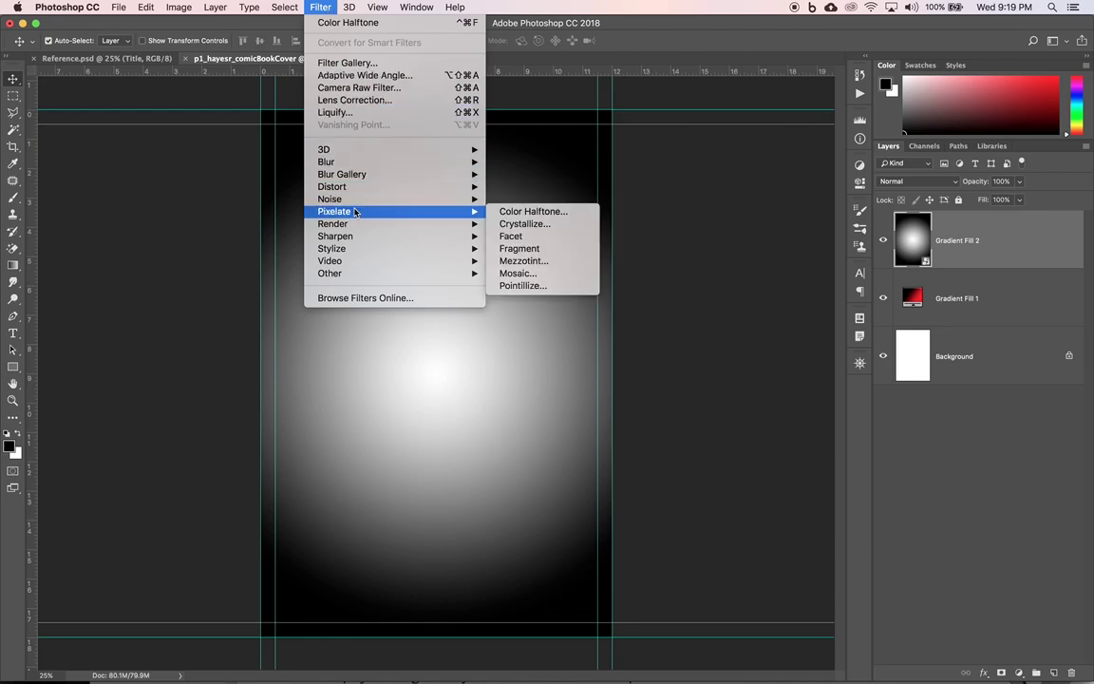
left_click(522, 214)
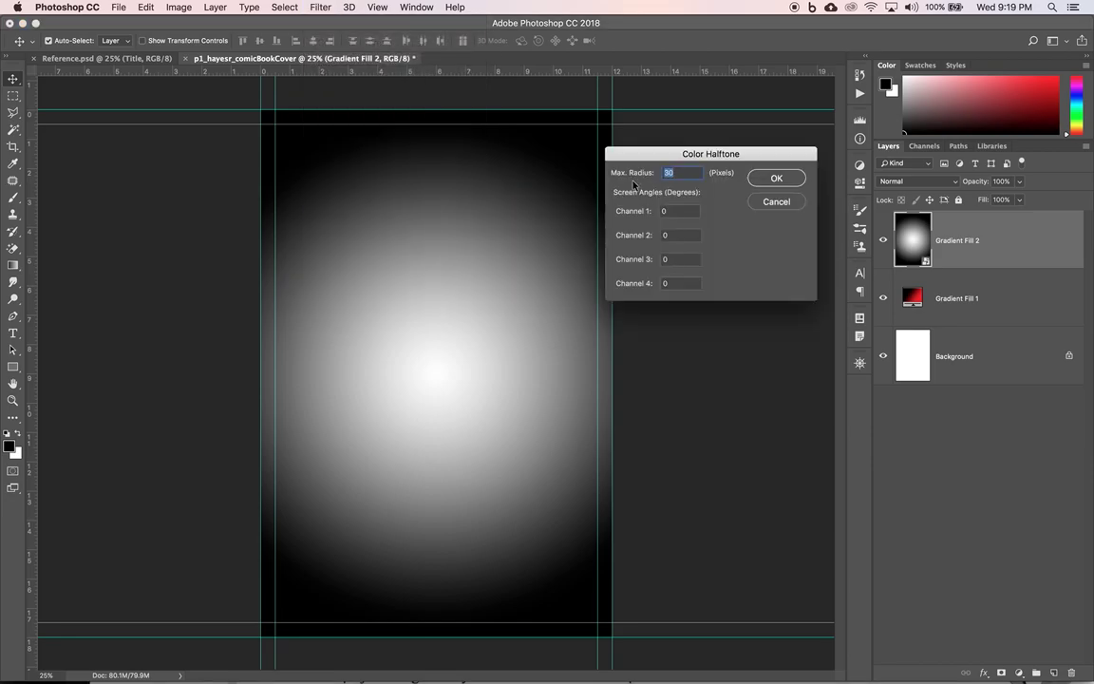
type("8")
left_click(774, 179)
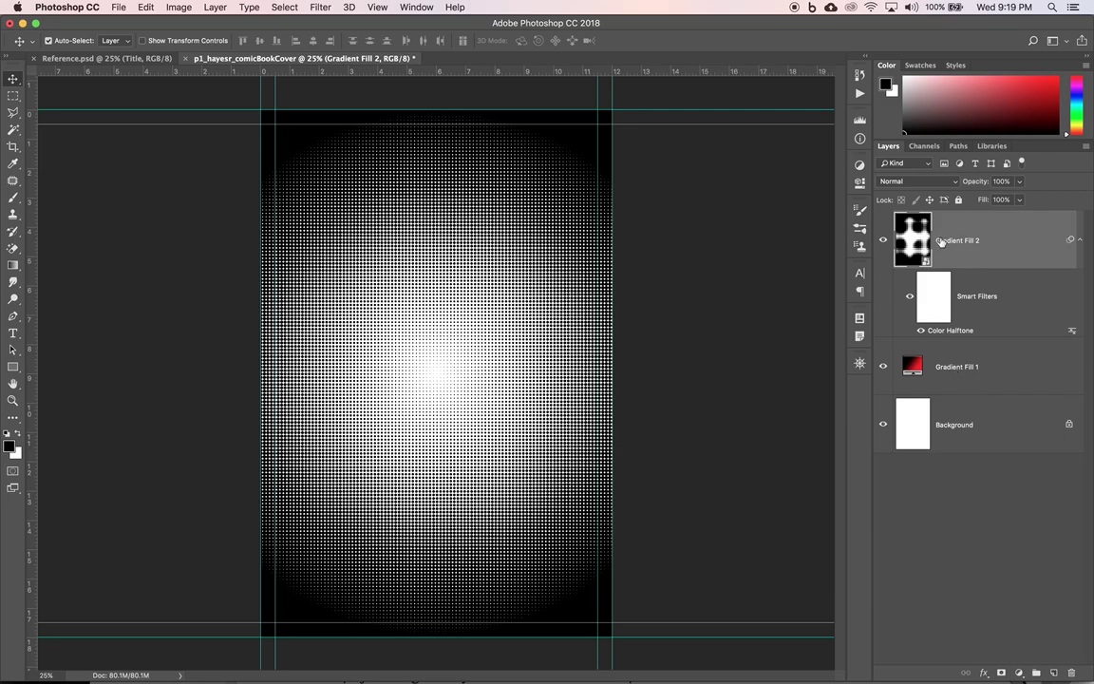
left_click(904, 183)
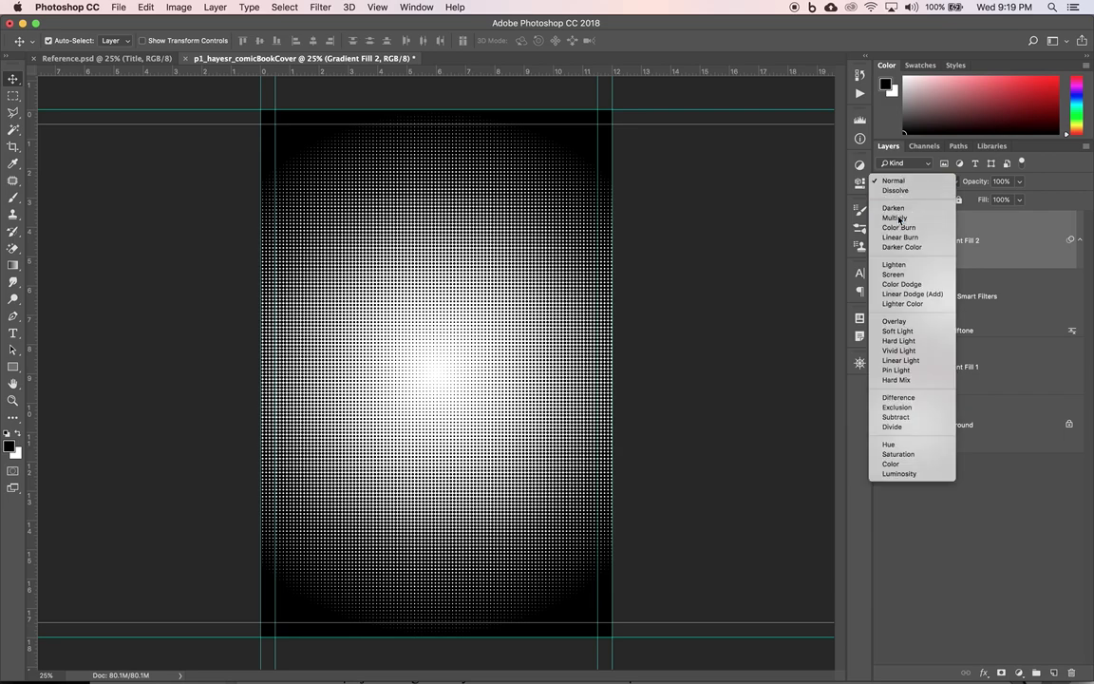
- Set Gradient Fill 2 to Multiply and 50% opacity, checking against the reference cover
left_click(900, 220)
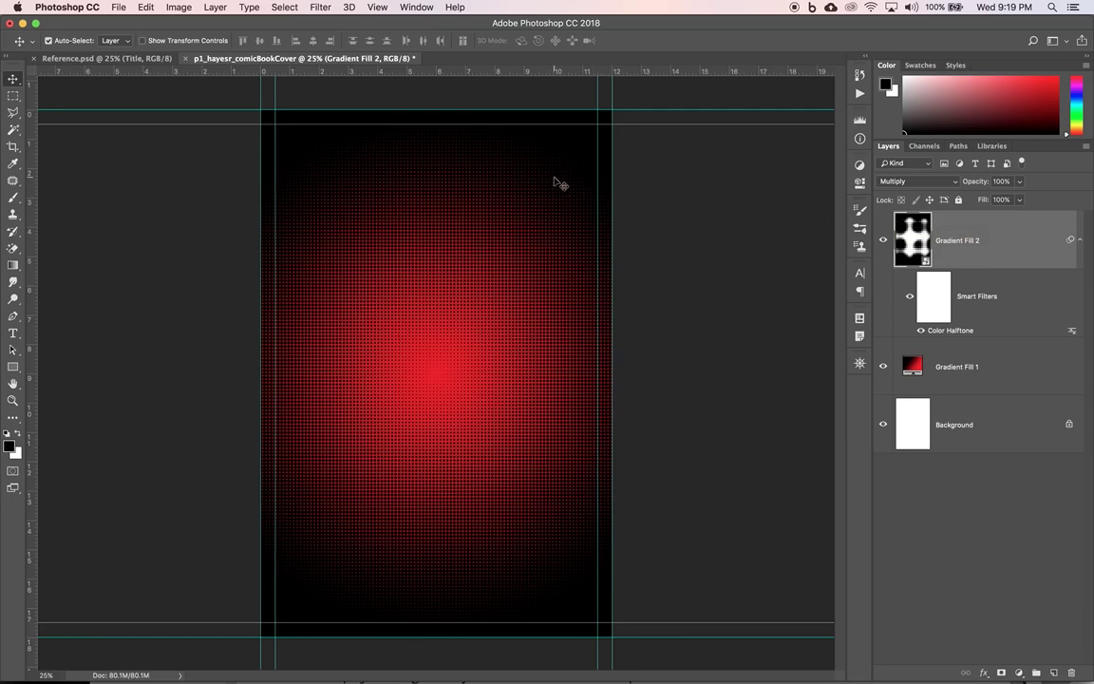
left_click(147, 58)
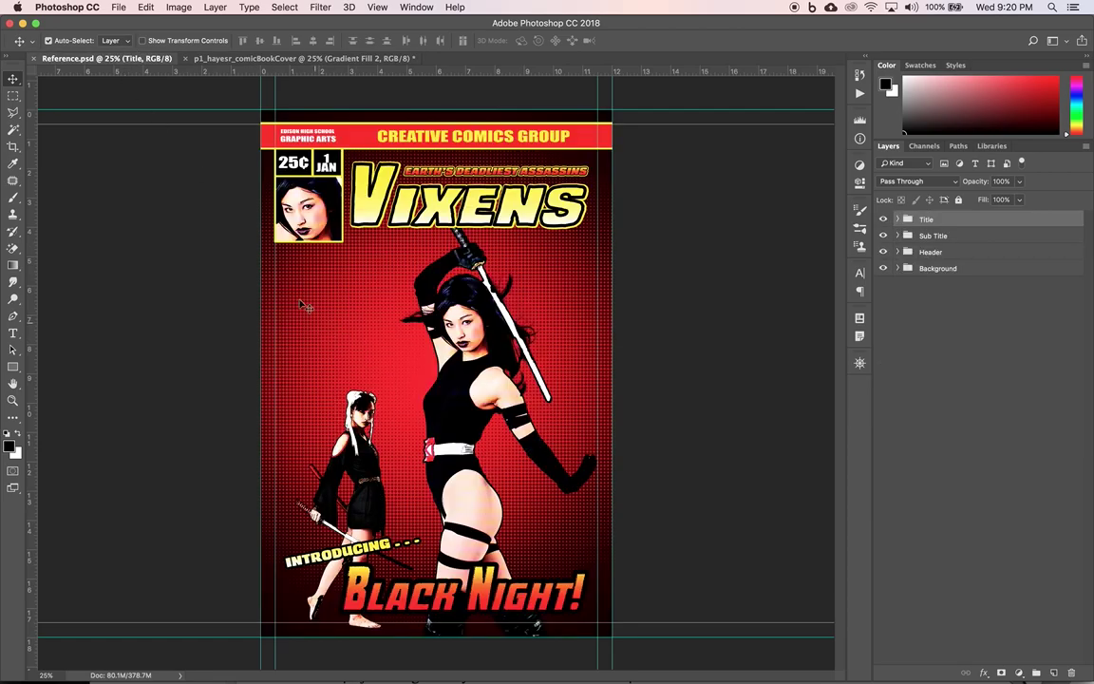
left_click(229, 59)
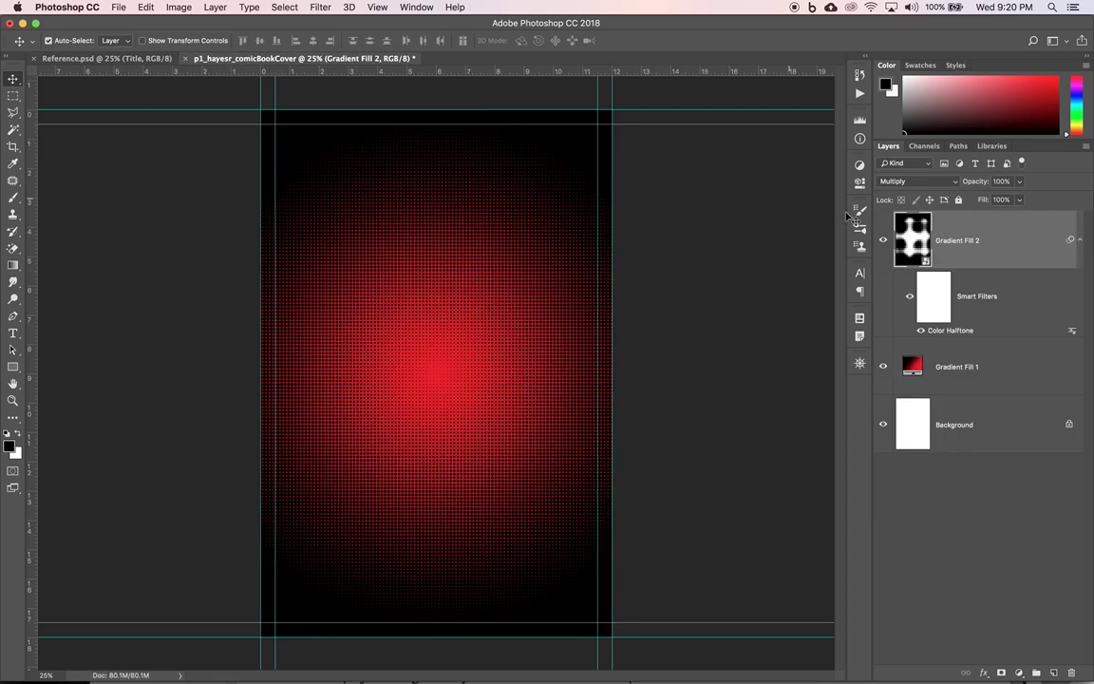
left_click(1018, 185)
left_click_drag(1020, 197, 990, 200)
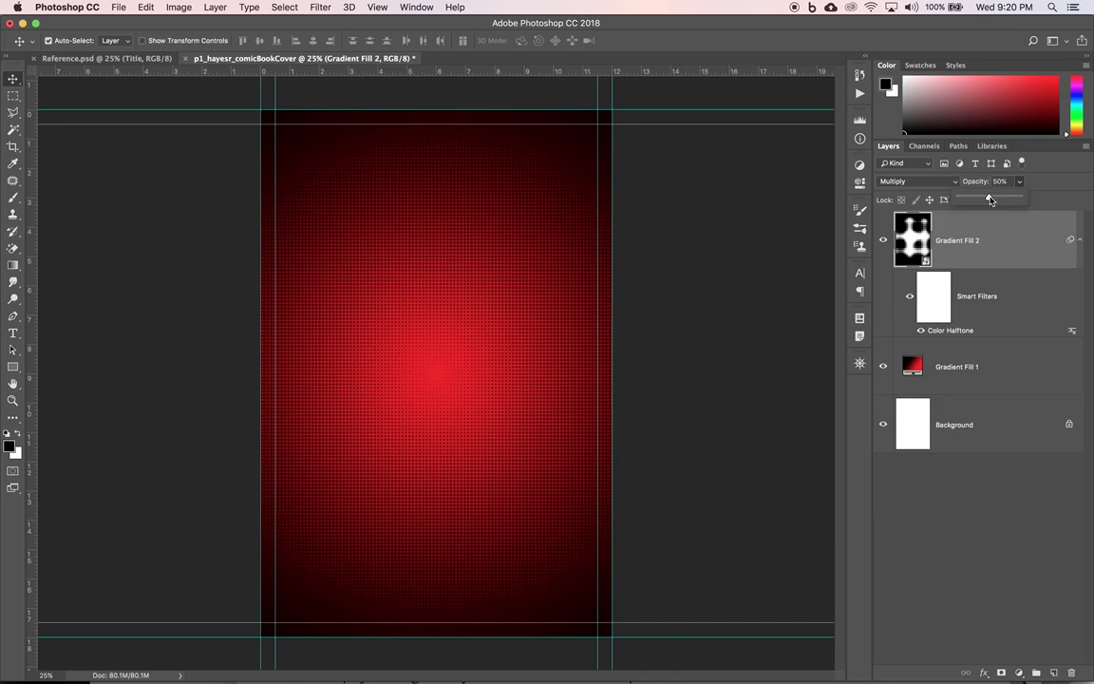
left_click(1054, 207)
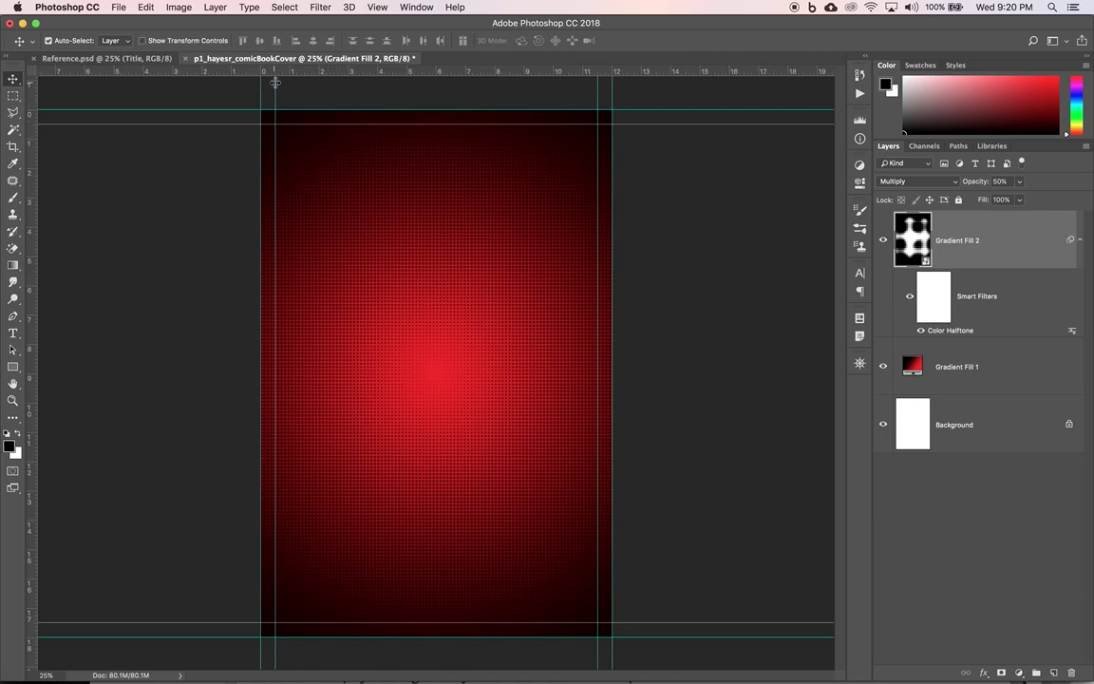
- Place Black Night.tif from the Comic Book Cover folder as an embedded layer
left_click(119, 8)
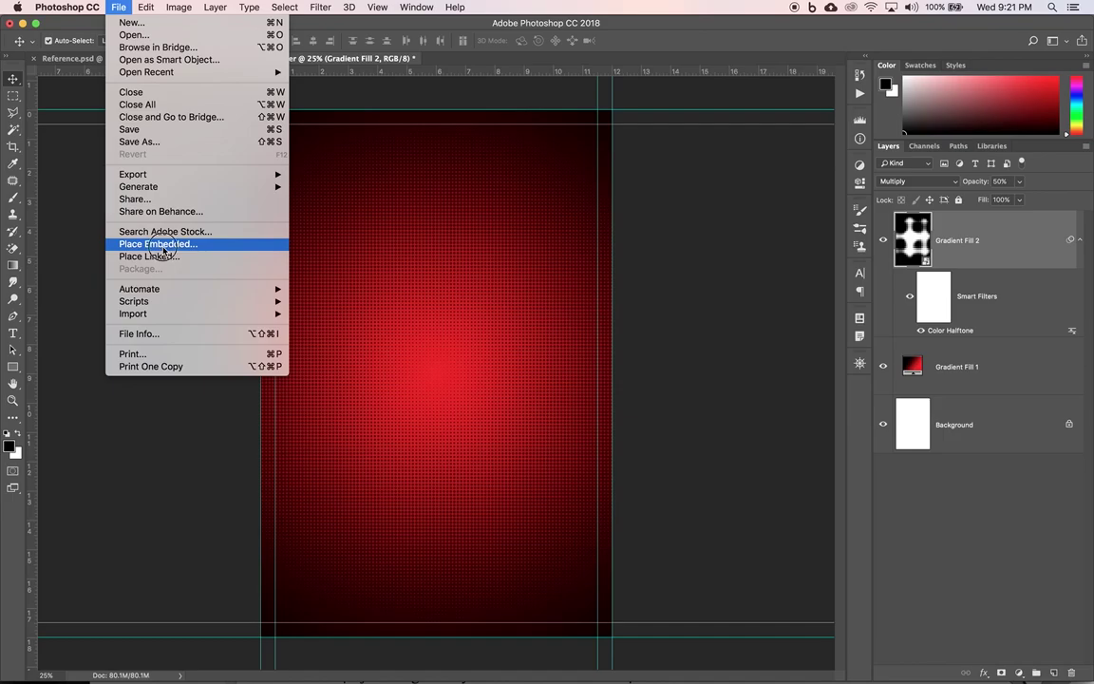
left_click(162, 249)
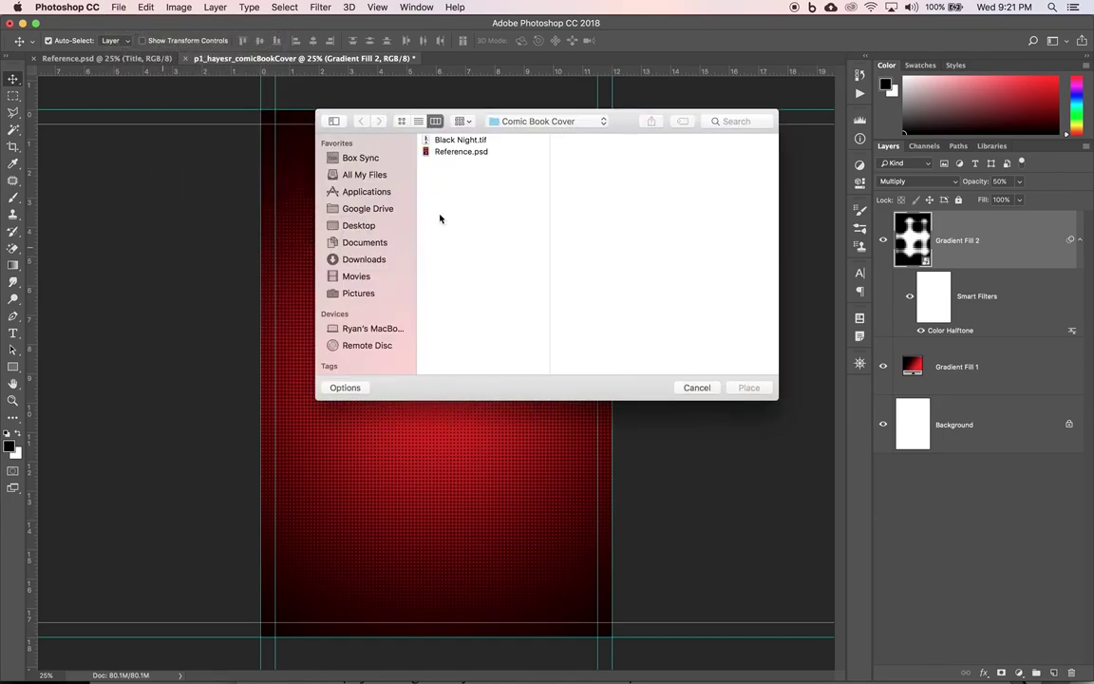
left_click(471, 141)
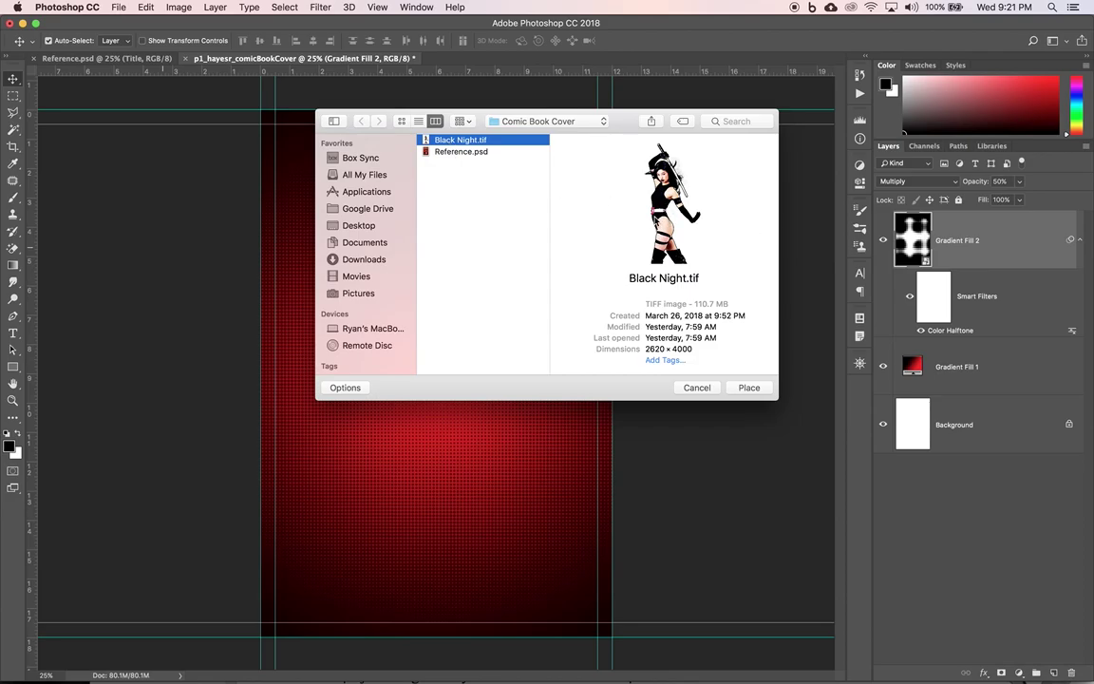
left_click(748, 387)
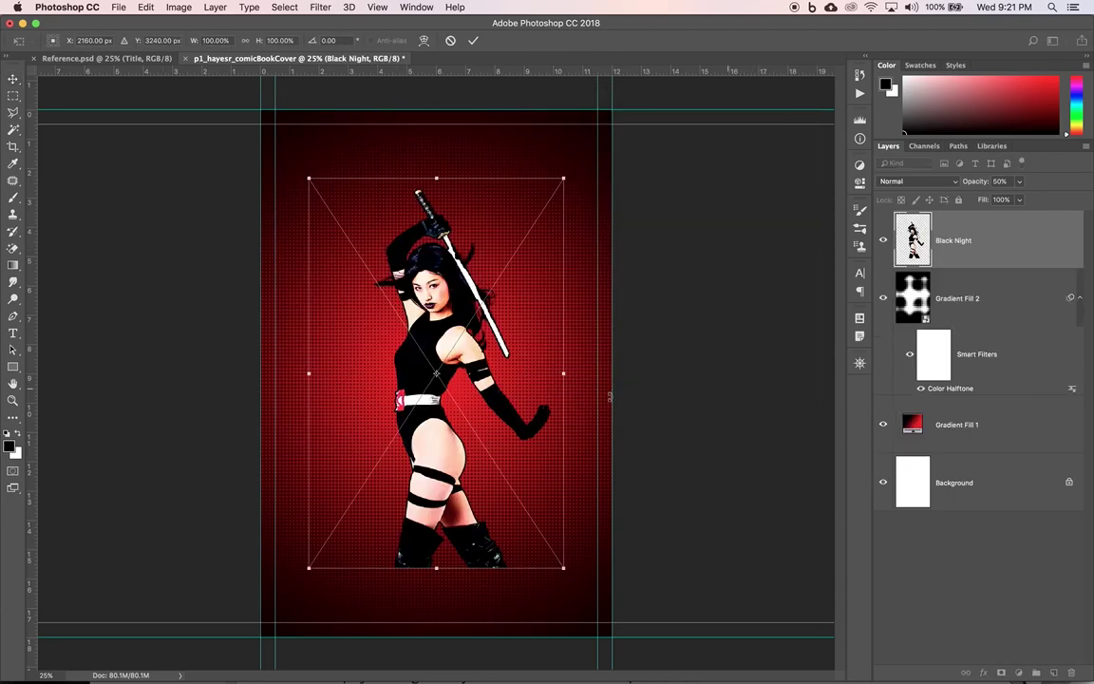
- Shift the Black Night figure down-right, scale it to about 108%, then view Reference.psd
left_click(432, 398)
left_click_drag(427, 500, 456, 568)
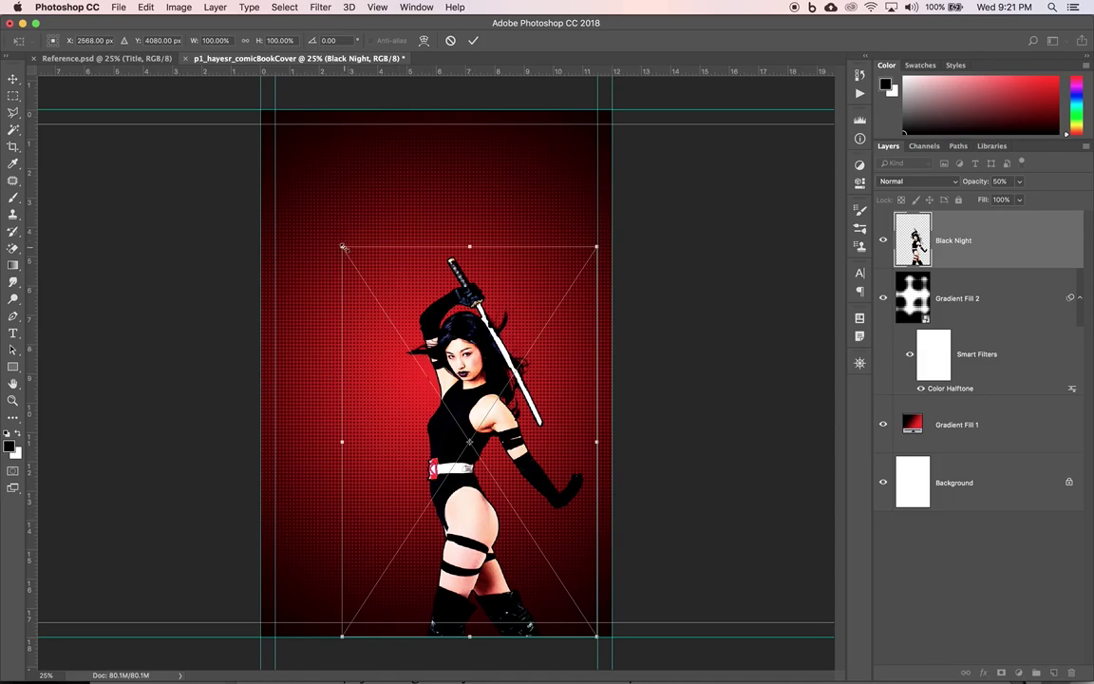
left_click_drag(342, 247, 320, 216)
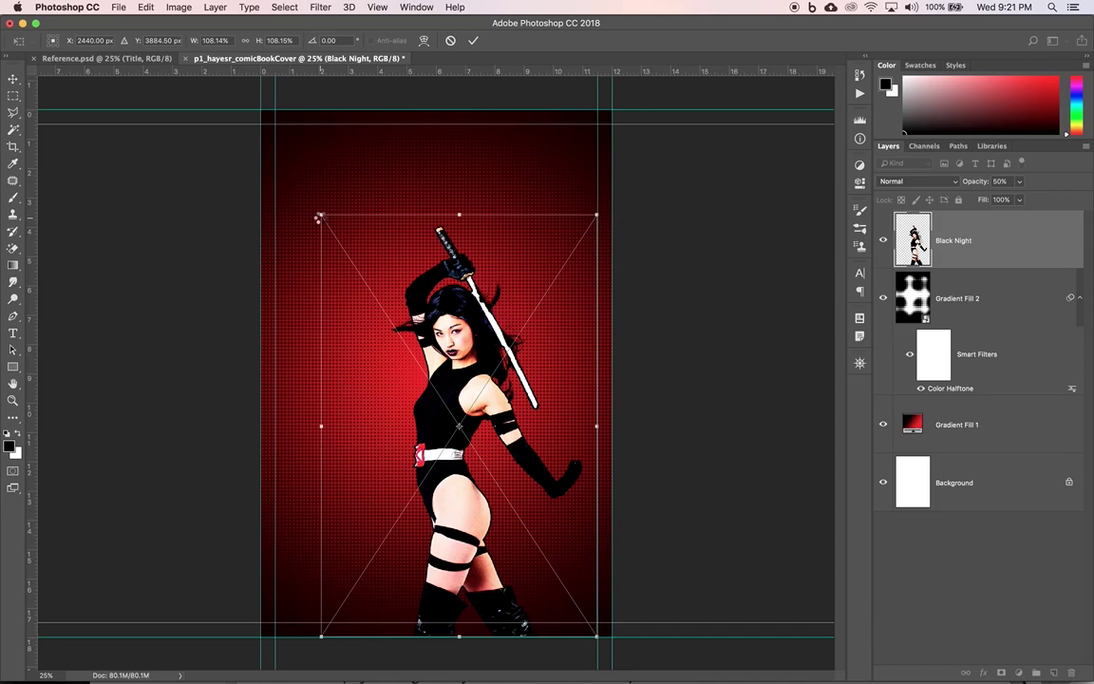
key("Return")
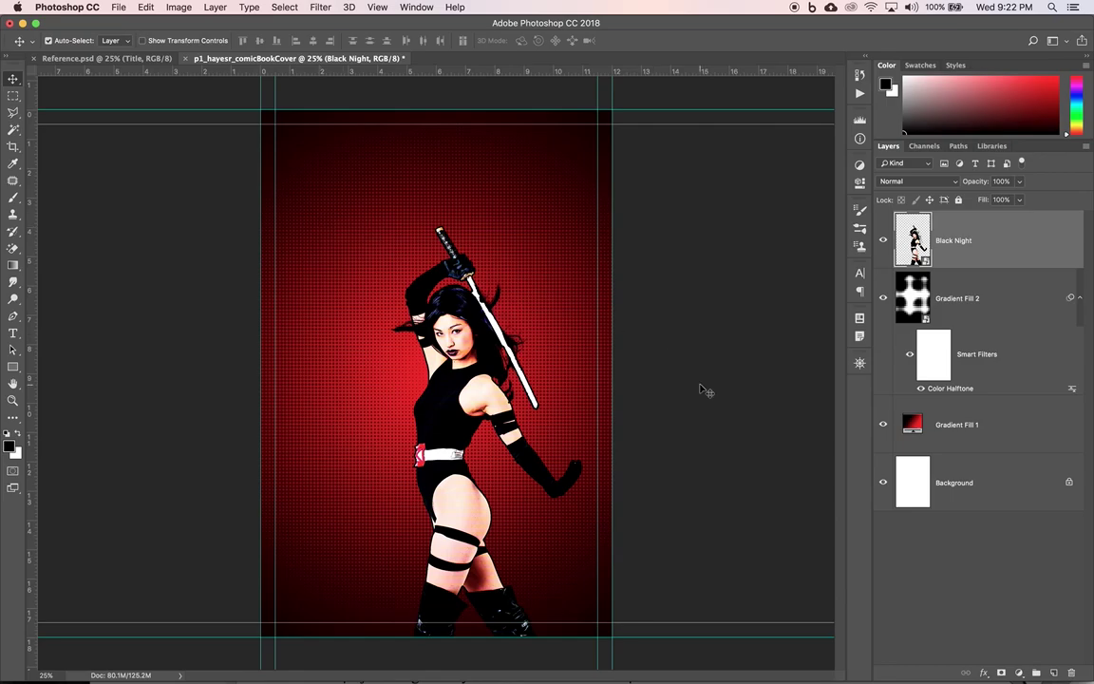
left_click(118, 58)
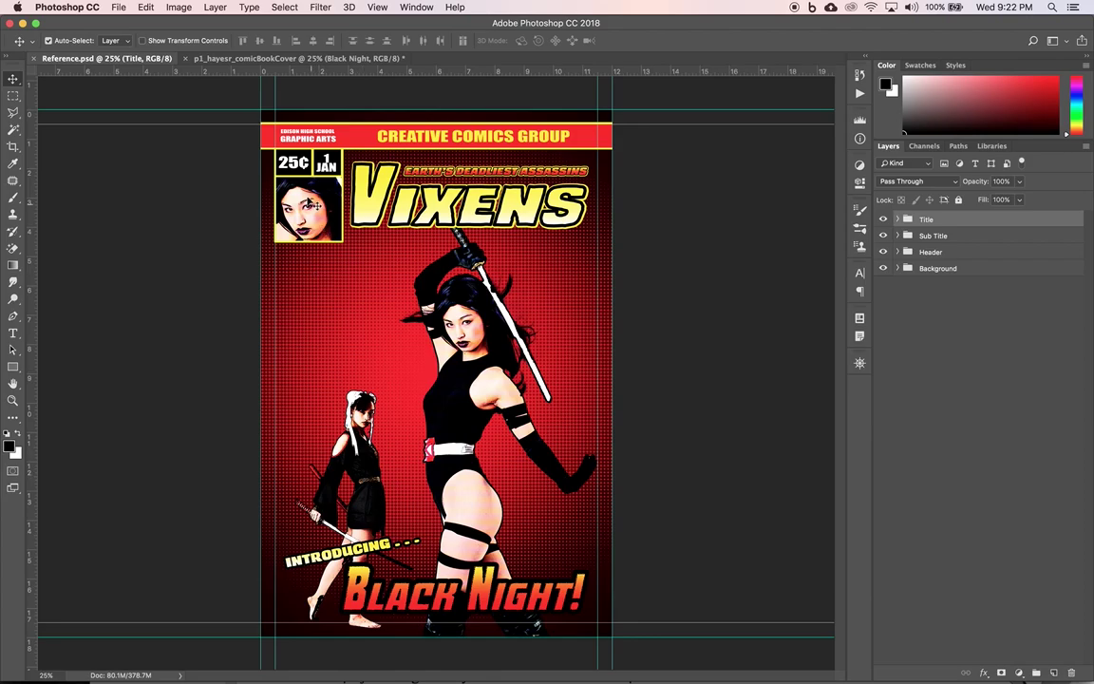
left_click(277, 59)
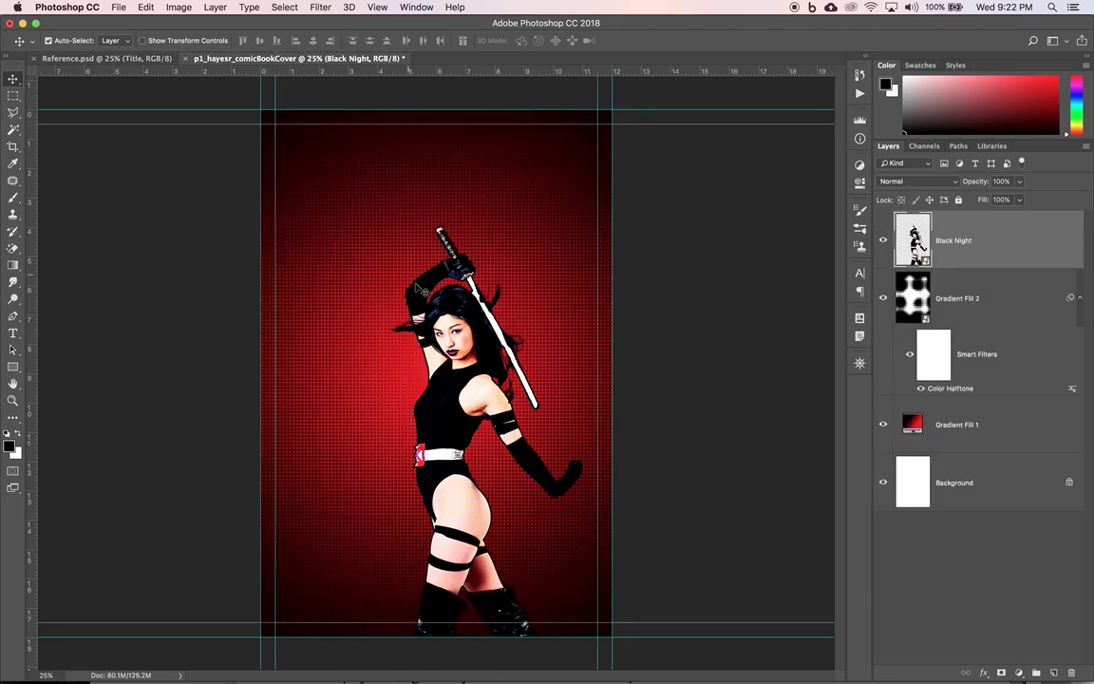